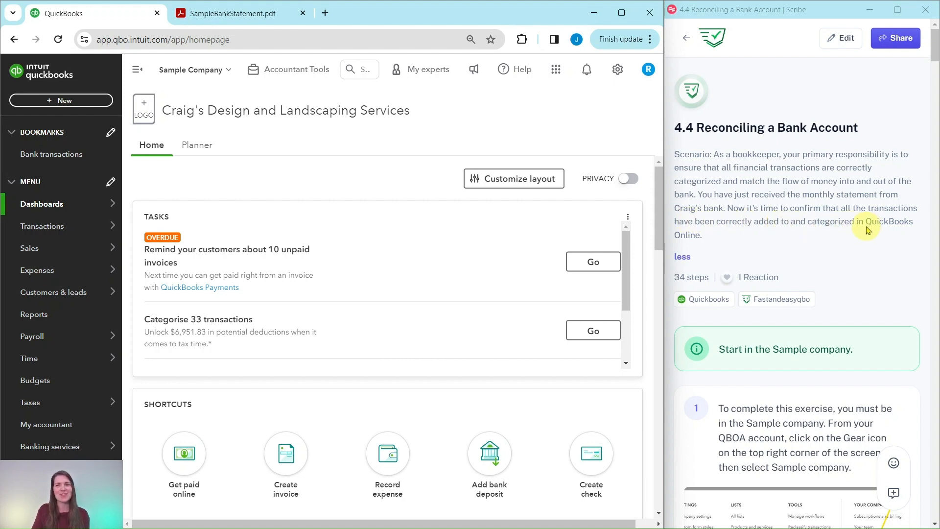
- Read the exercise guide's opening instructions and open the Reconcile page of the sample company
scroll(855, 238, down, 4)
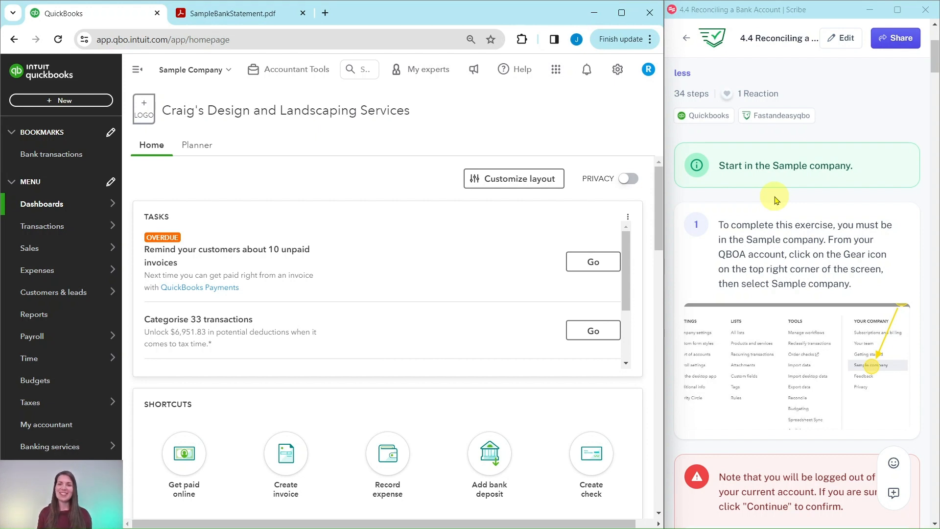
scroll(775, 198, down, 10)
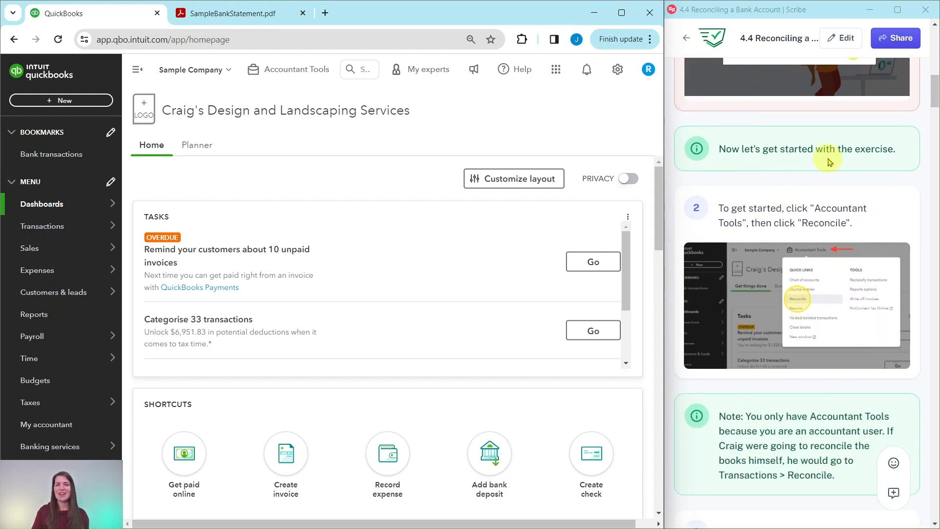
scroll(827, 150, down, 3)
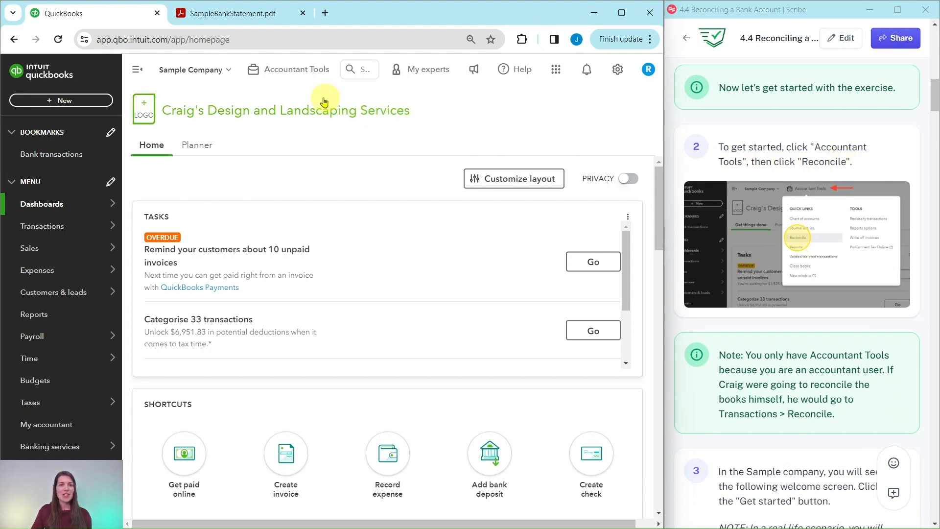
click(295, 73)
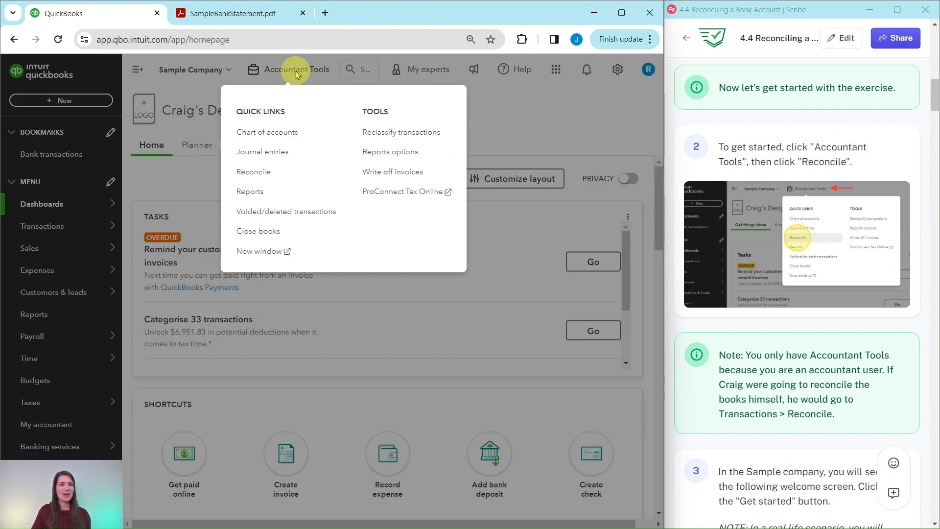
click(270, 172)
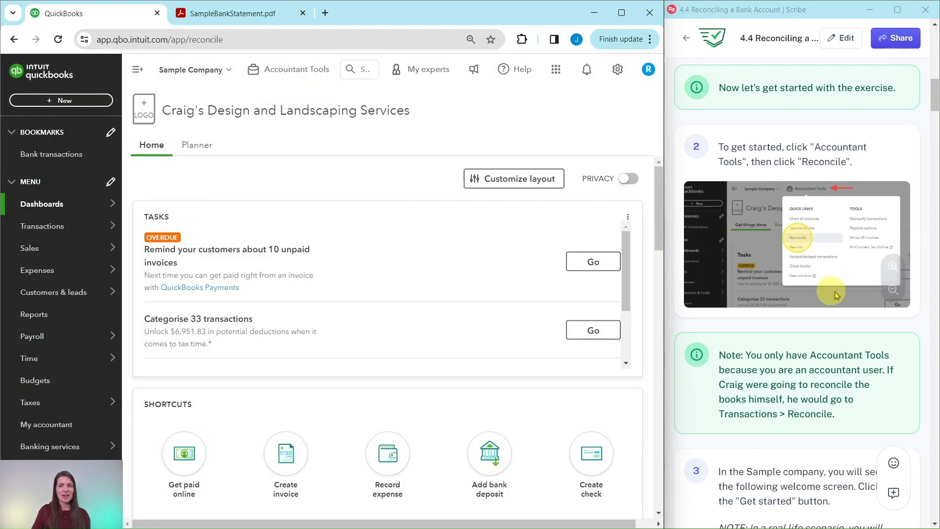
- Proceed past the reconciliation welcome screen and the "Reconcile like a pro" introduction to the account setup form
scroll(861, 298, down, 4)
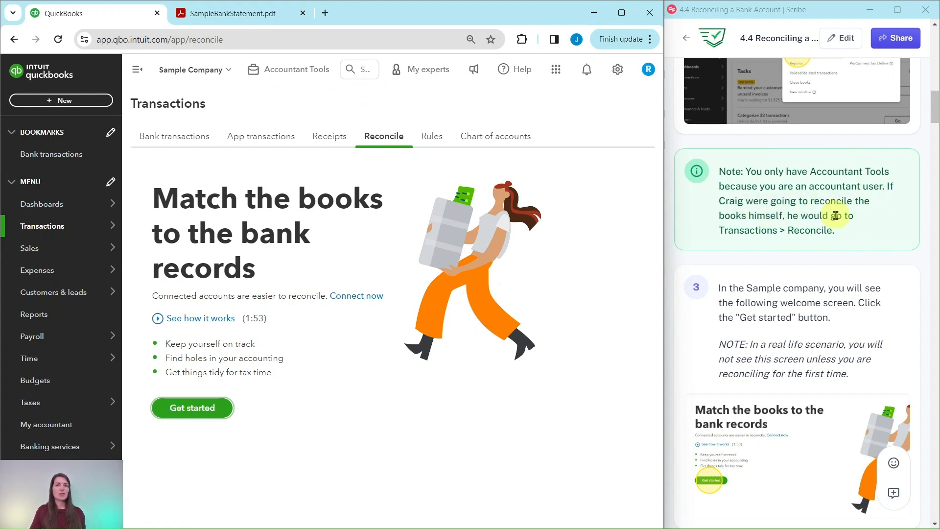
mouse_move(101, 224)
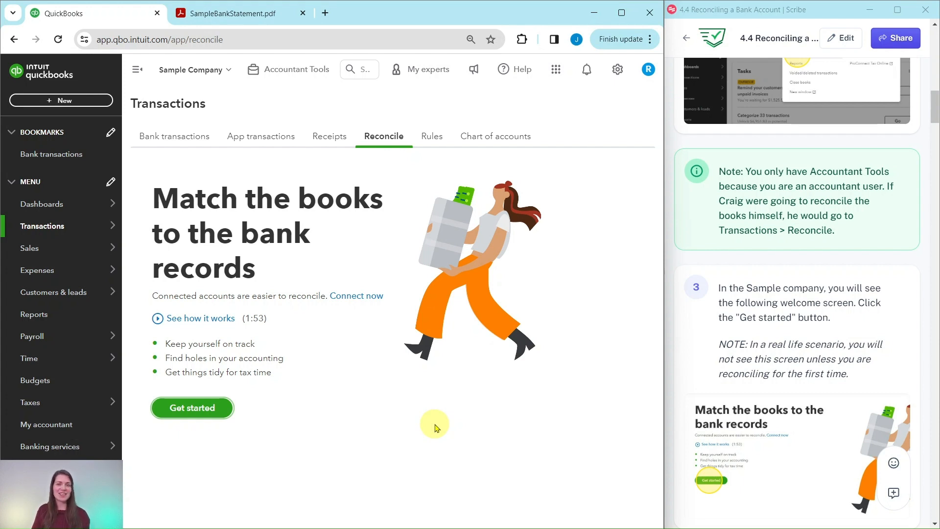
click(188, 414)
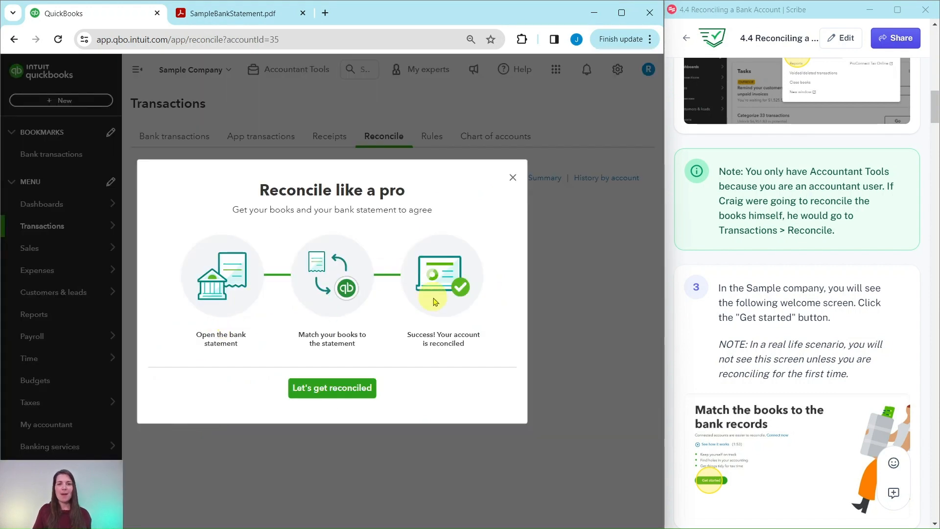
click(328, 389)
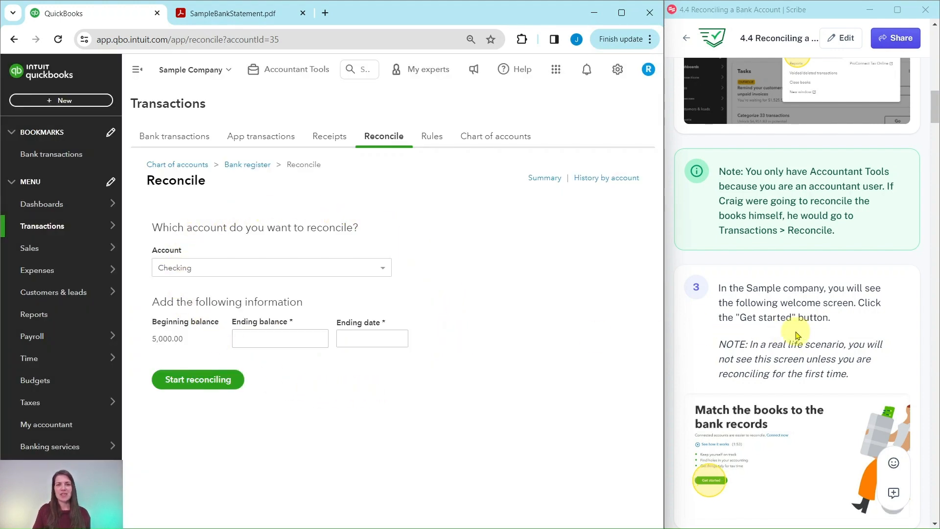
- Read the guide's ending balance instructions and look over the sample bank statement's summary and transaction sections
scroll(794, 331, down, 5)
scroll(794, 331, down, 8)
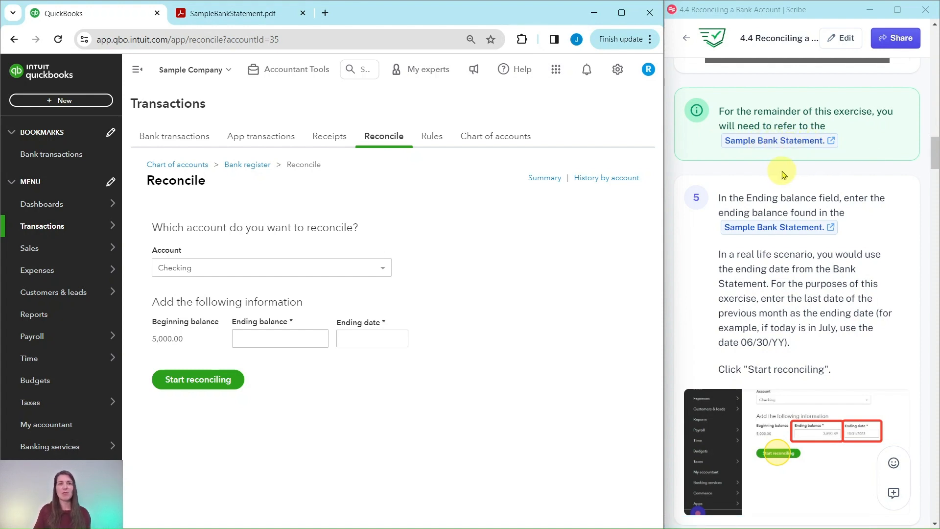
click(228, 15)
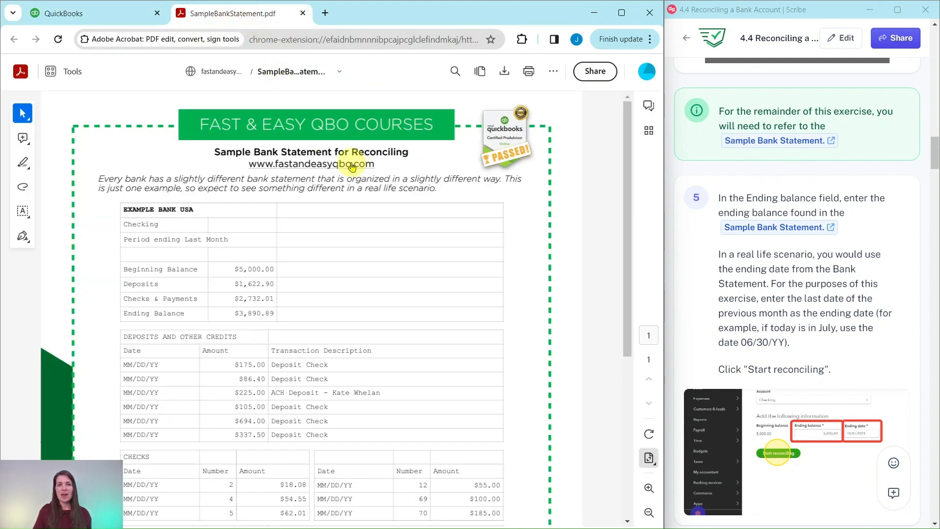
scroll(315, 265, down, 5)
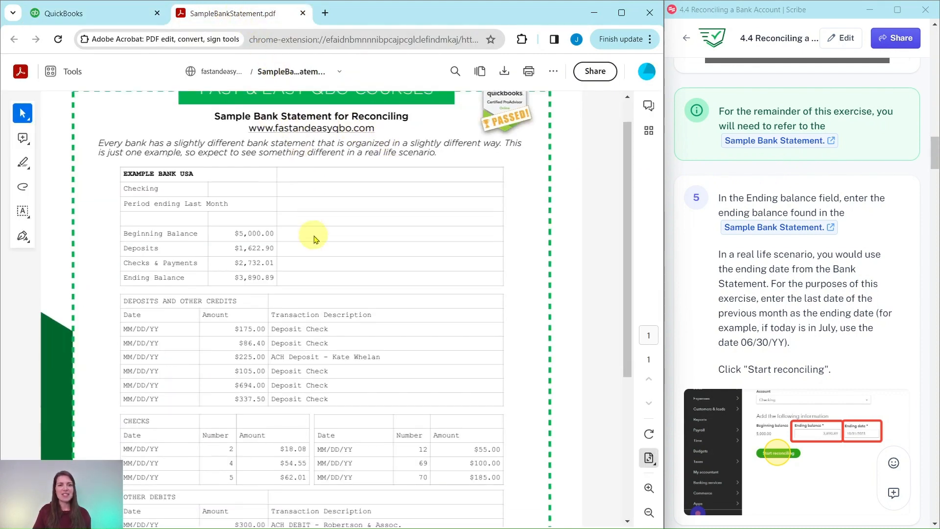
scroll(309, 279, up, 6)
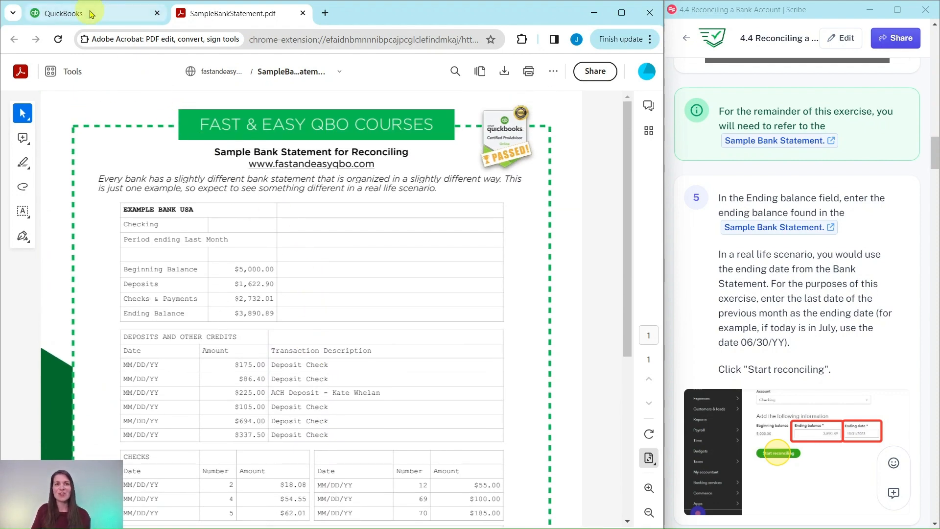
click(78, 14)
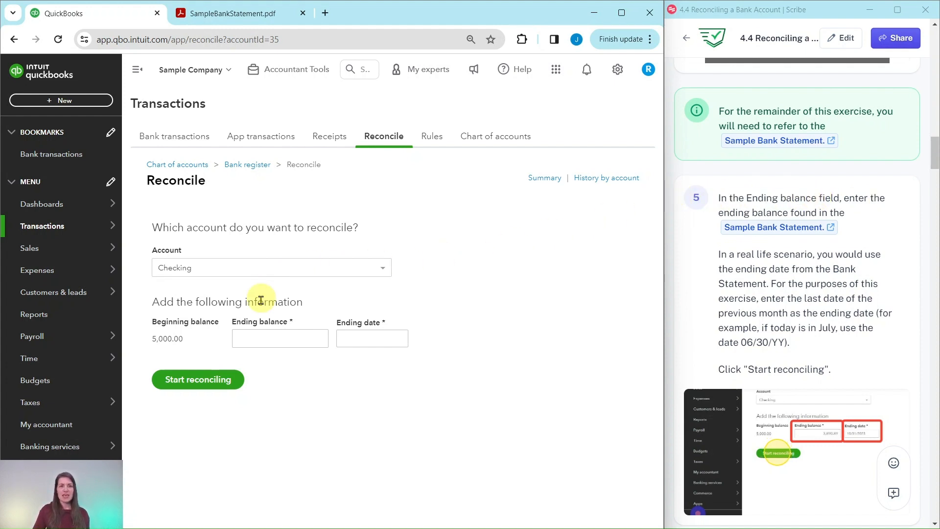
- Copy the ending balance 3,890.89 from the sample bank statement into the Checking account's reconciliation ending balance
click(249, 340)
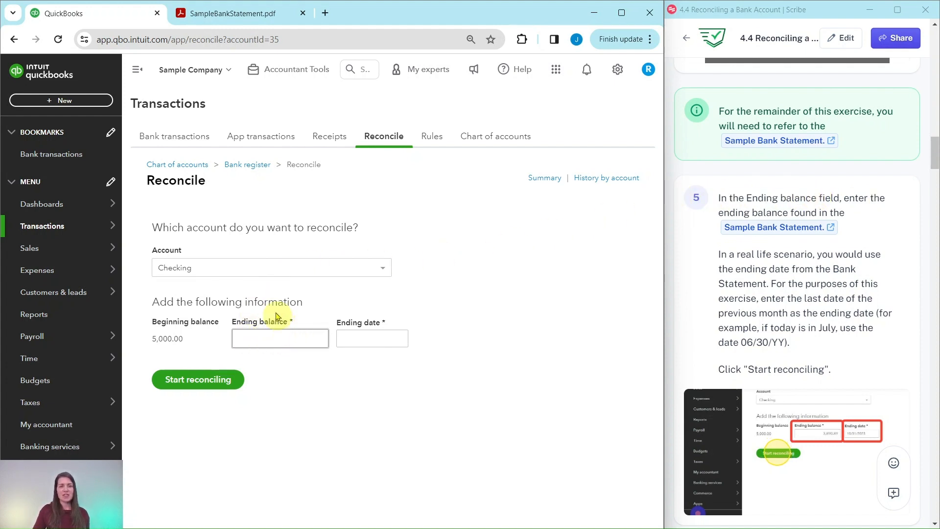
click(236, 16)
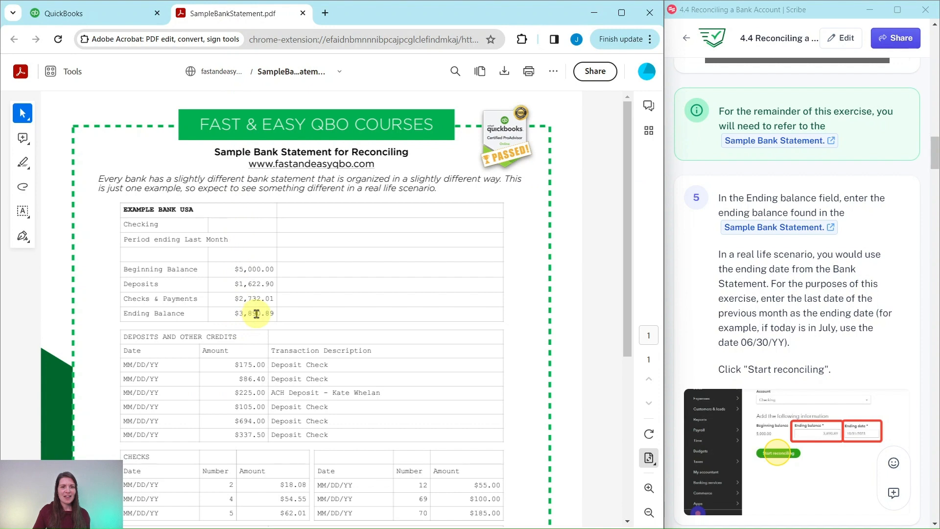
drag(240, 313, 275, 314)
key(ctrl+c)
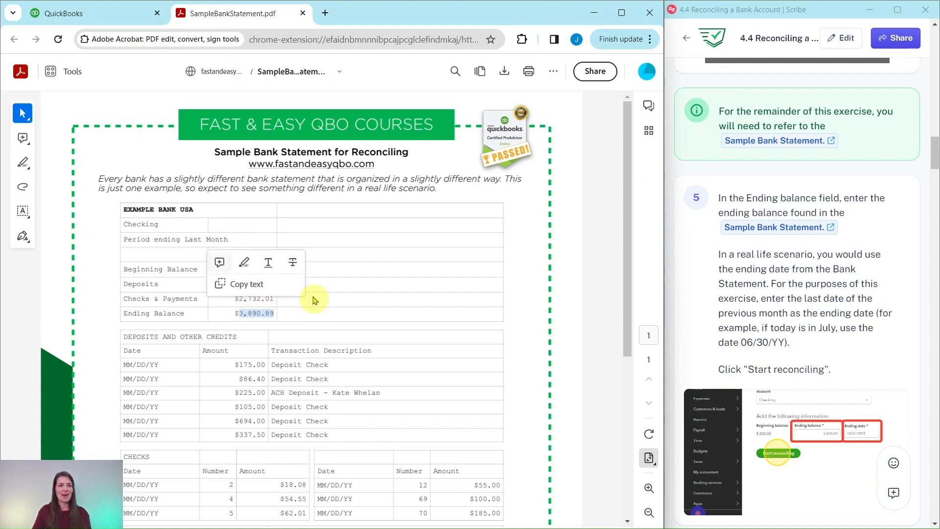
click(76, 16)
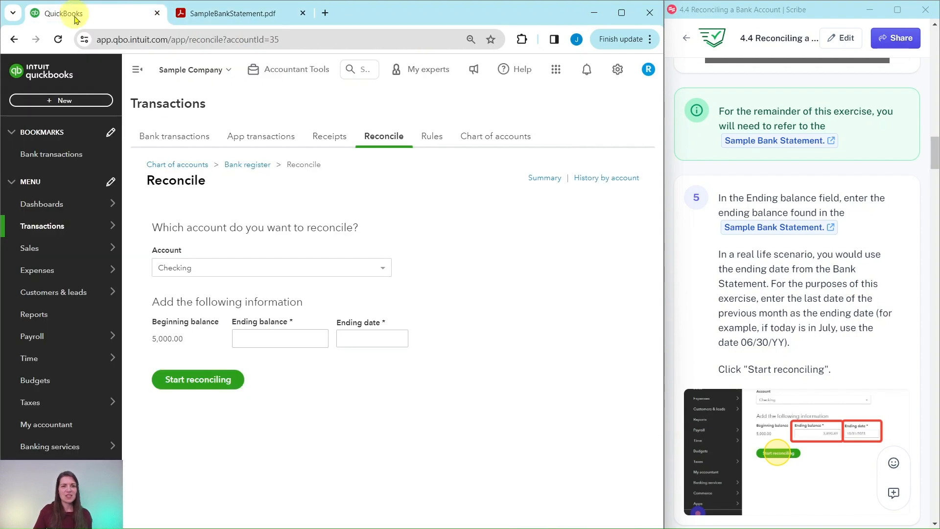
click(271, 343)
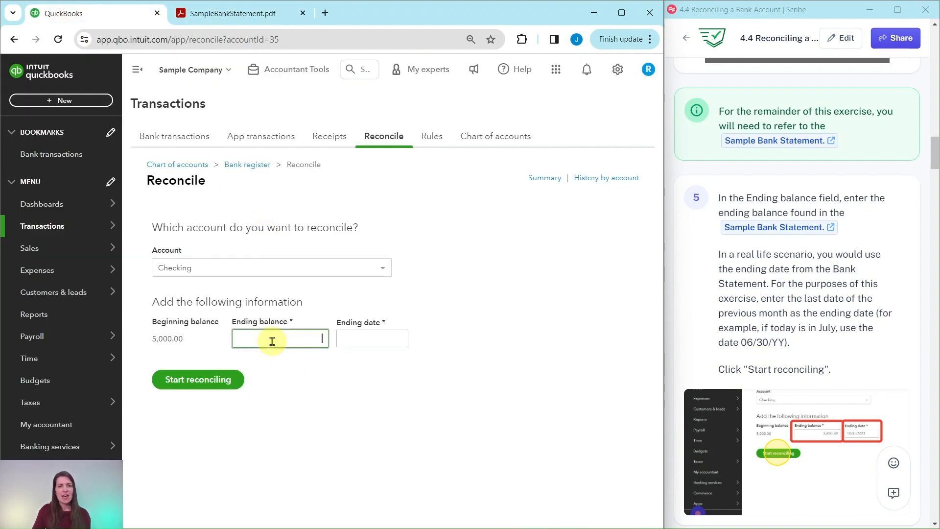
key(ctrl+v)
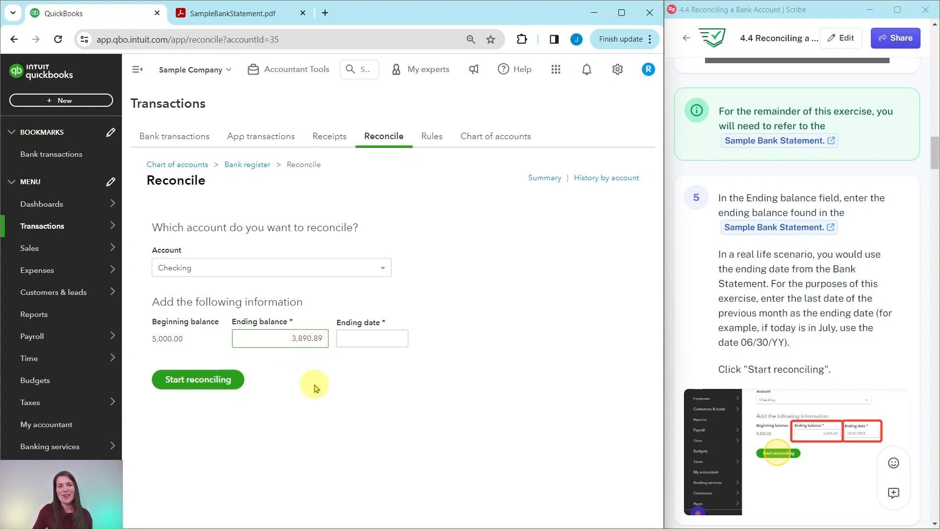
click(309, 348)
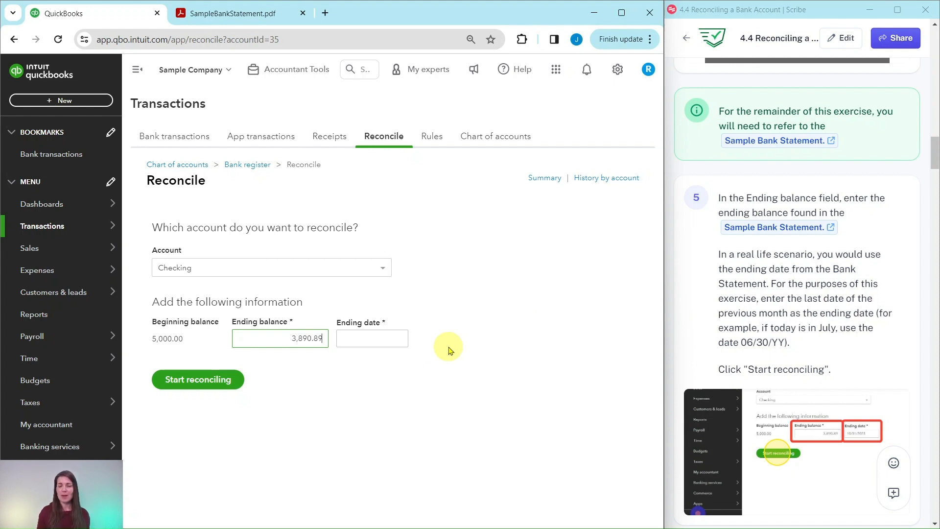
- Set the statement ending date to 12/31/2023 and start reconciling the Checking account
click(398, 338)
click(349, 368)
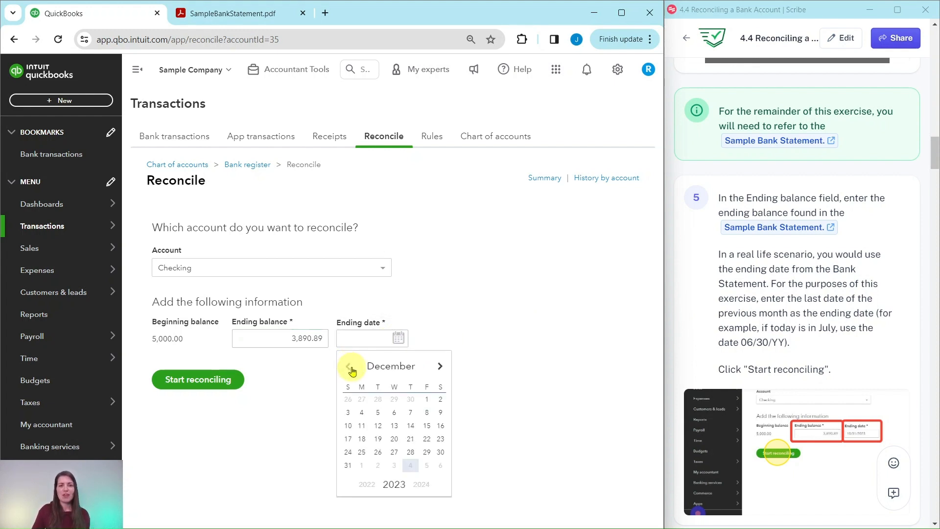
click(348, 465)
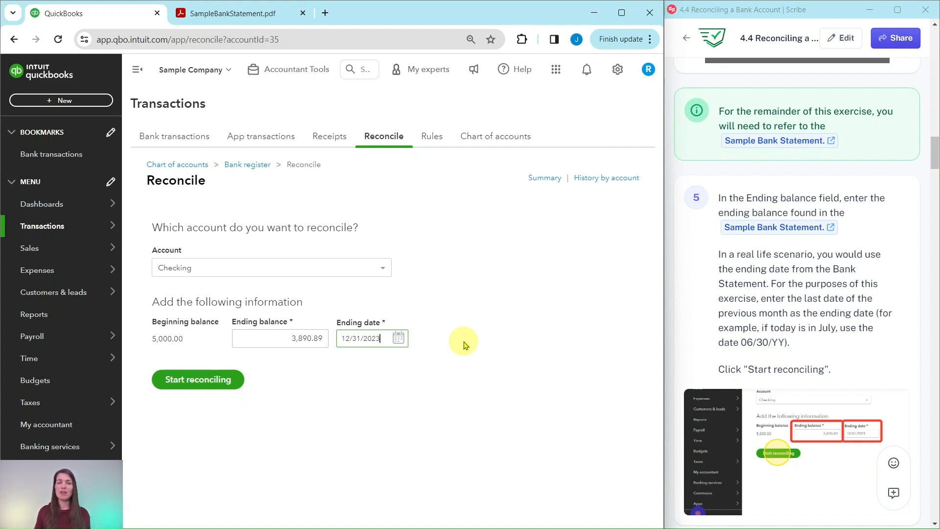
click(191, 384)
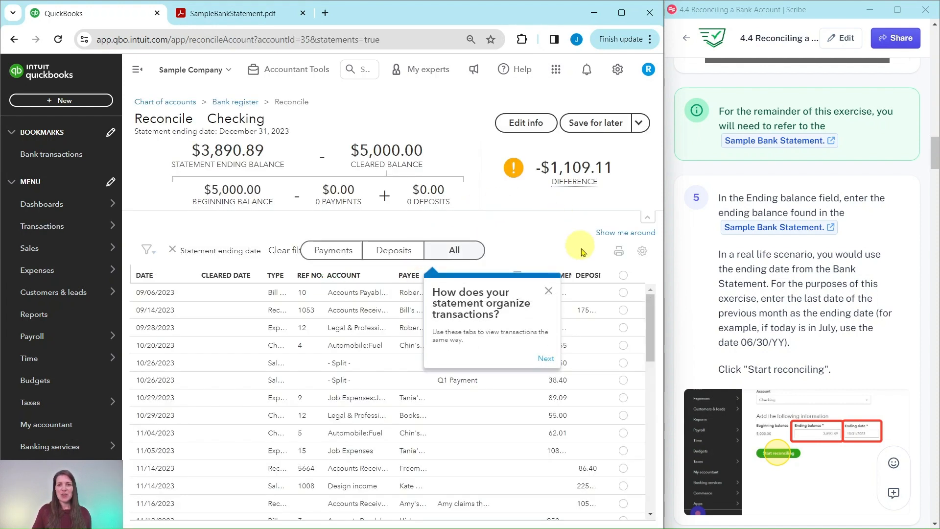
- Dismiss the introductory tips about organizing and viewing transactions on the reconciliation screen
click(549, 292)
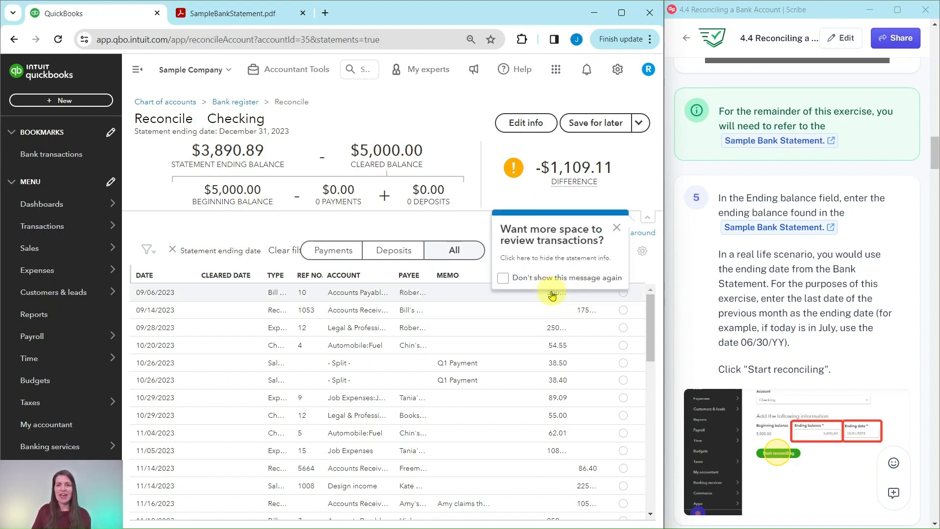
click(617, 229)
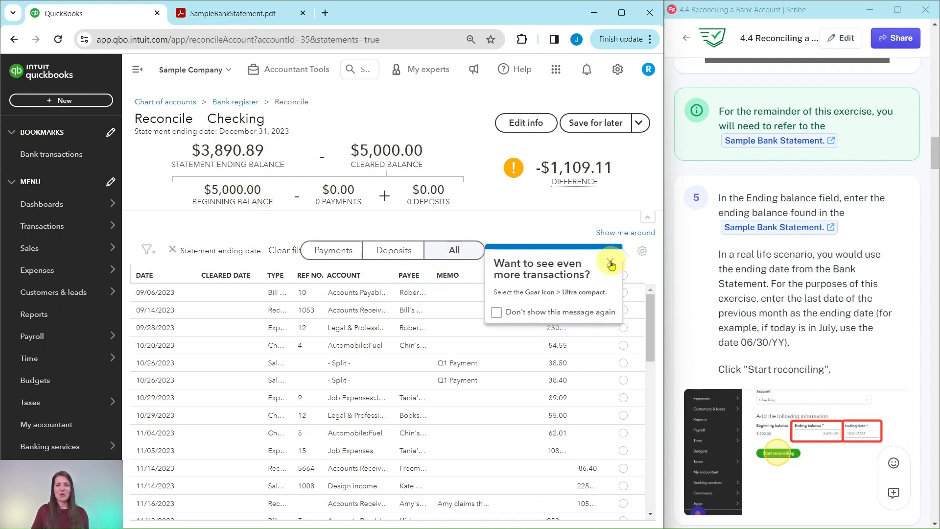
click(610, 263)
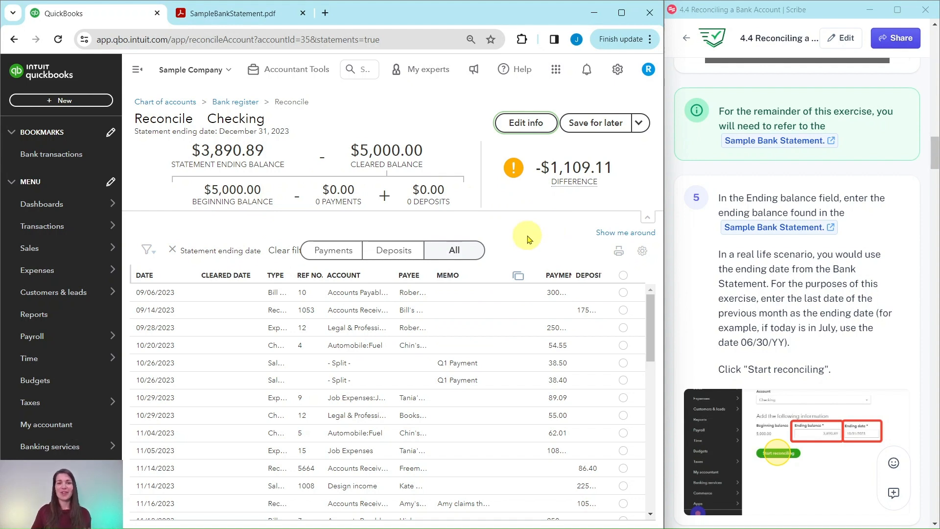
- Study the guide's notes on balances, transaction circles, the difference and the date filter, checking them against the bank statement and the reconciliation screen
scroll(760, 267, down, 7)
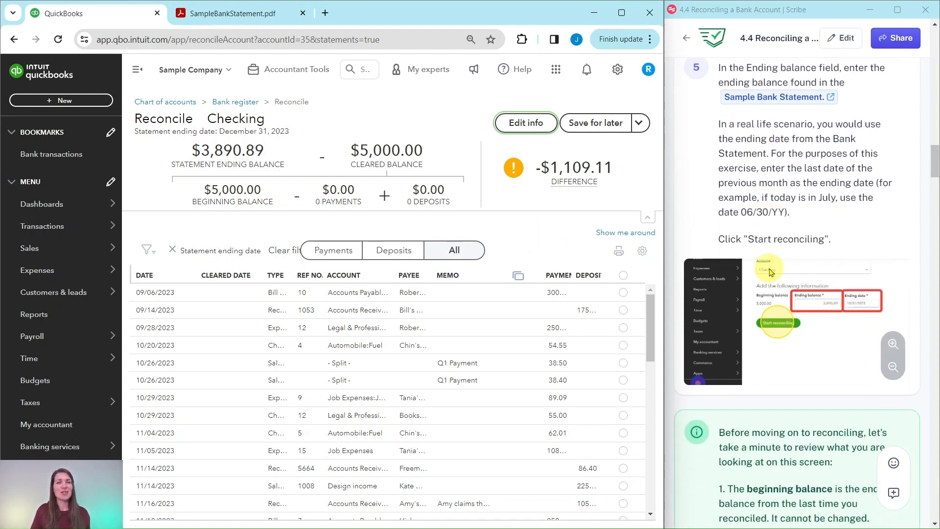
scroll(760, 268, down, 3)
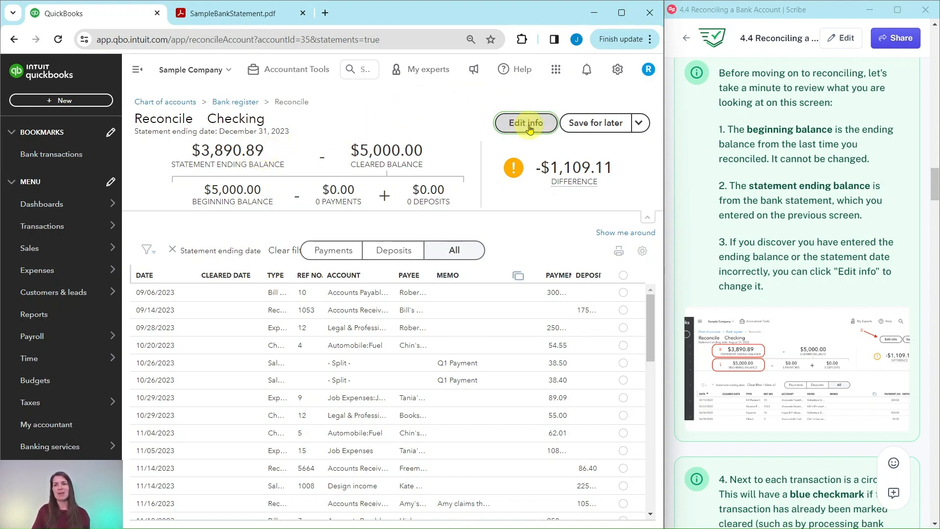
scroll(759, 155, down, 9)
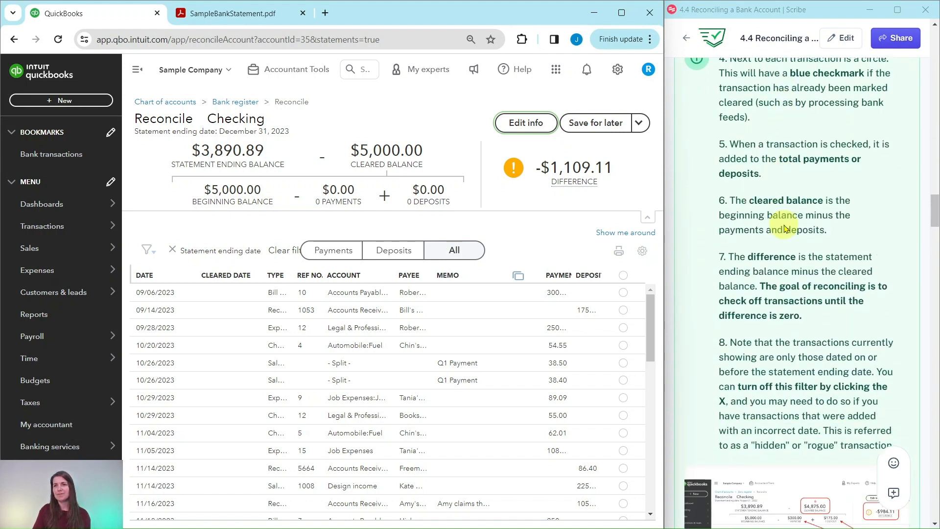
scroll(784, 228, up, 1)
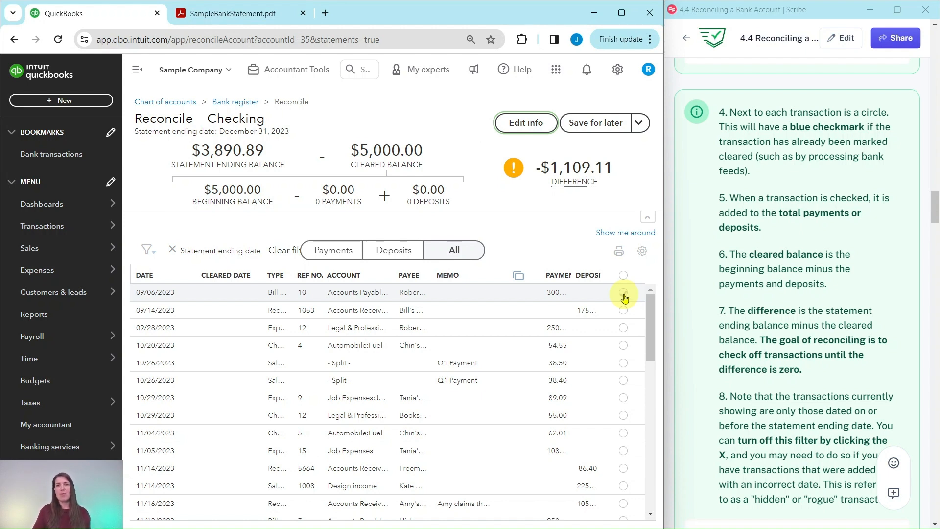
click(225, 20)
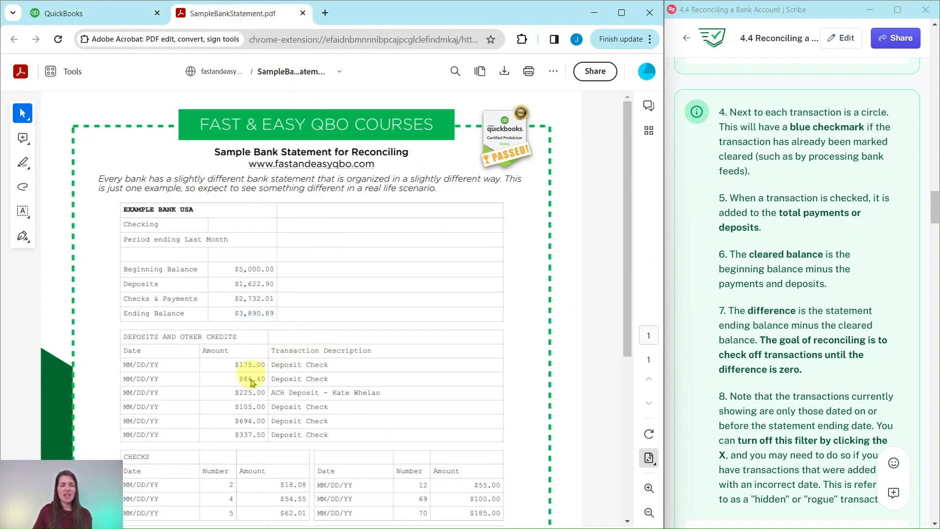
click(85, 5)
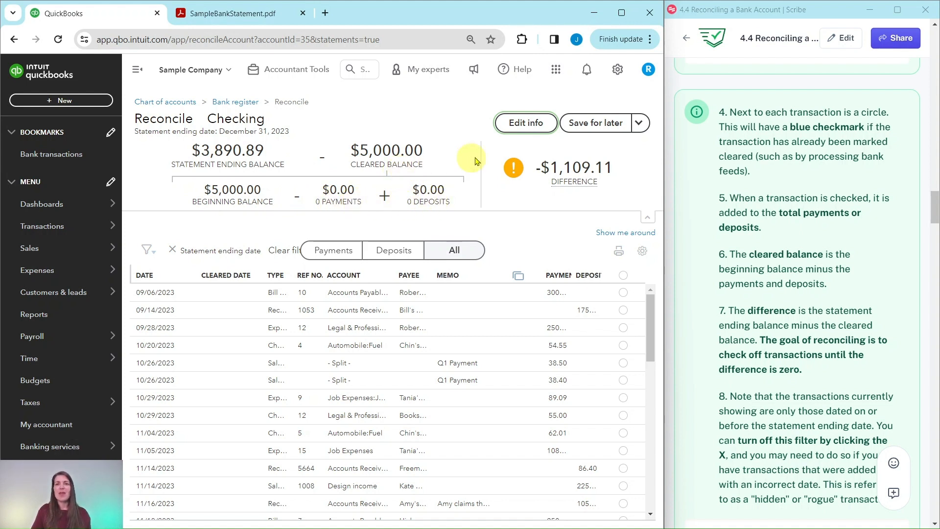
mouse_move(619, 170)
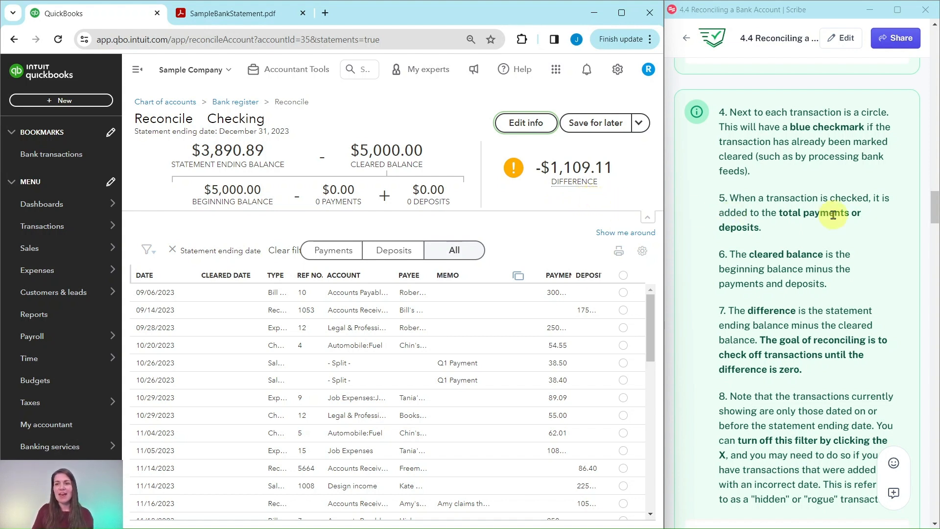
scroll(830, 215, down, 6)
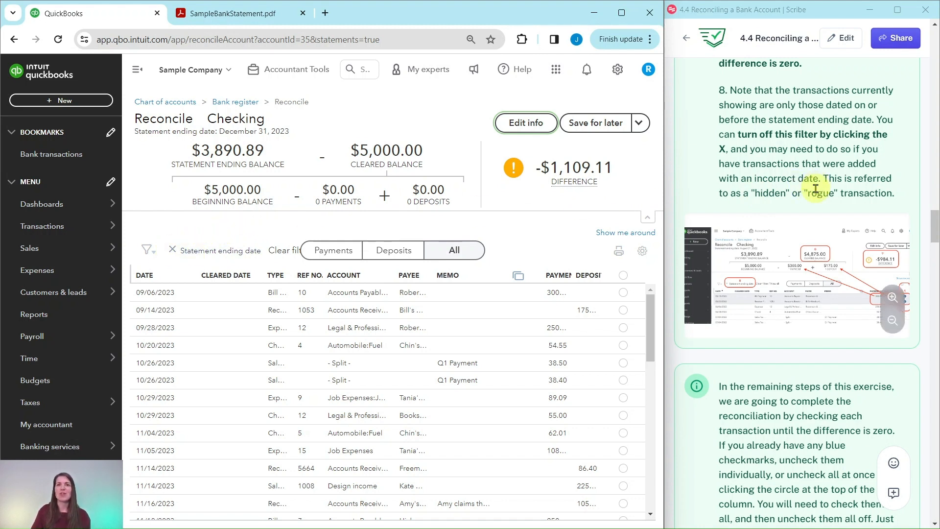
- Test how the difference responds by marking the 09/06/2023 bill payment as cleared and unmarking it again
scroll(816, 188, down, 5)
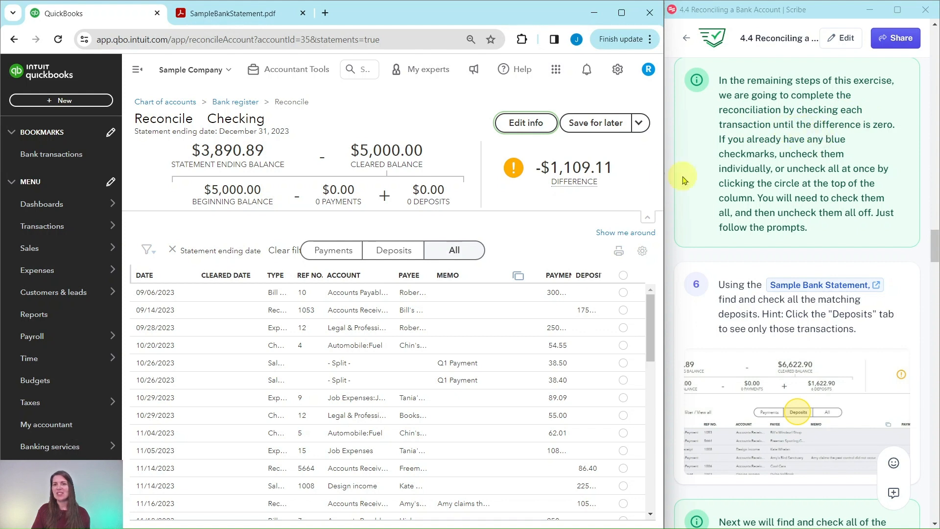
mouse_move(584, 186)
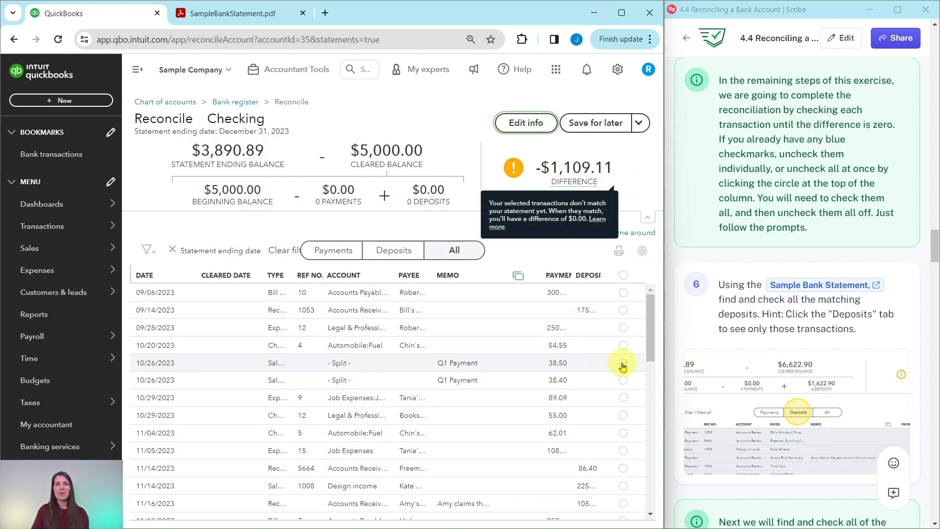
click(623, 293)
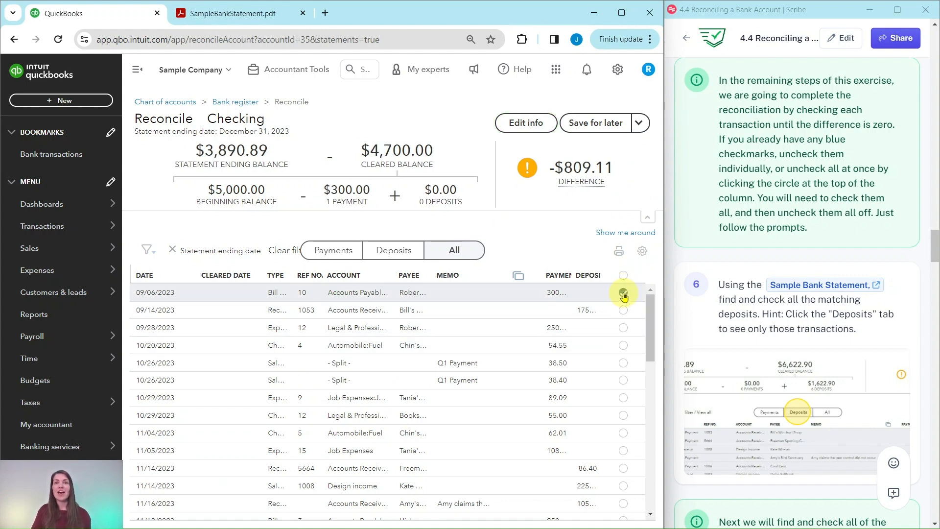
click(625, 294)
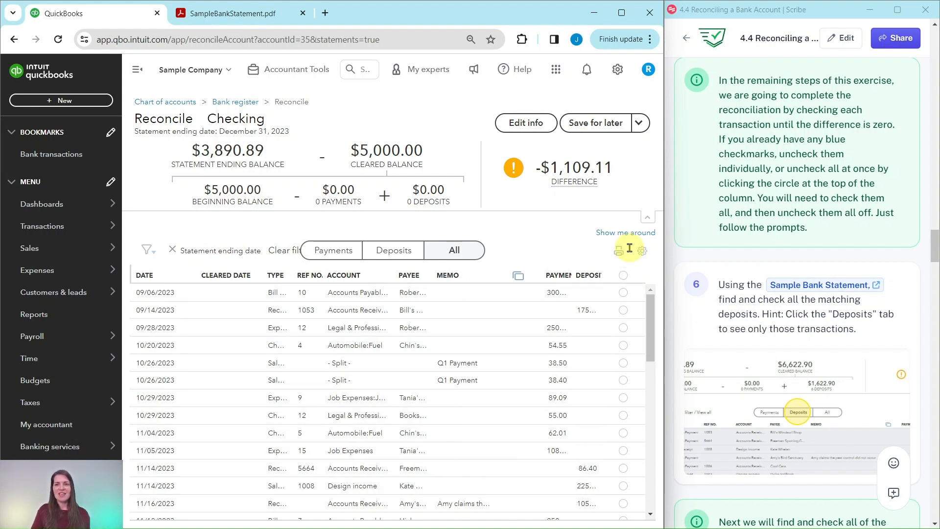
- Show only the deposits, sorted by date with the oldest first, and widen the deposit column to display full amounts
scroll(770, 192, down, 3)
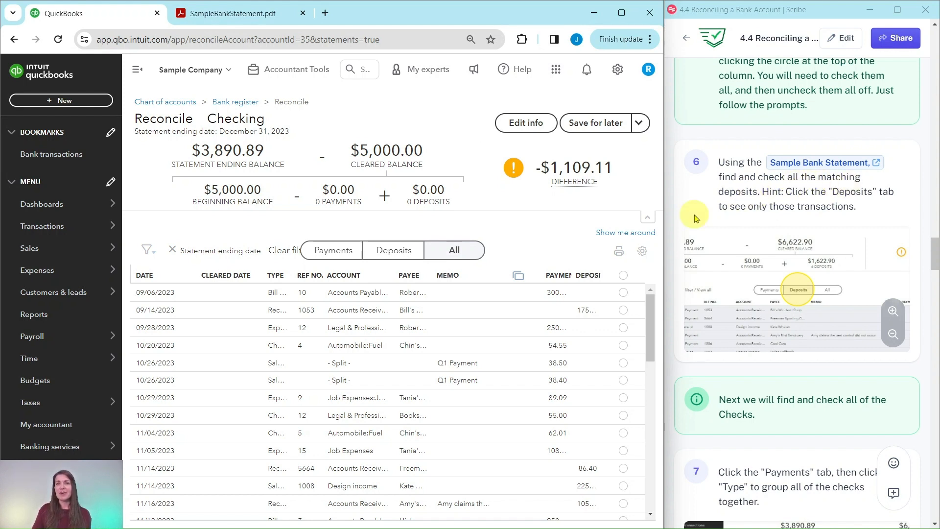
click(394, 252)
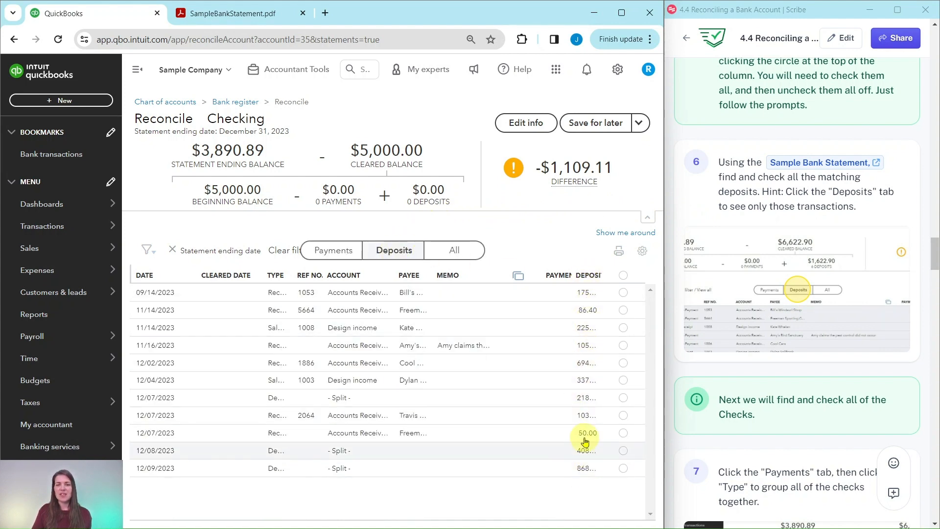
drag(583, 273, 548, 276)
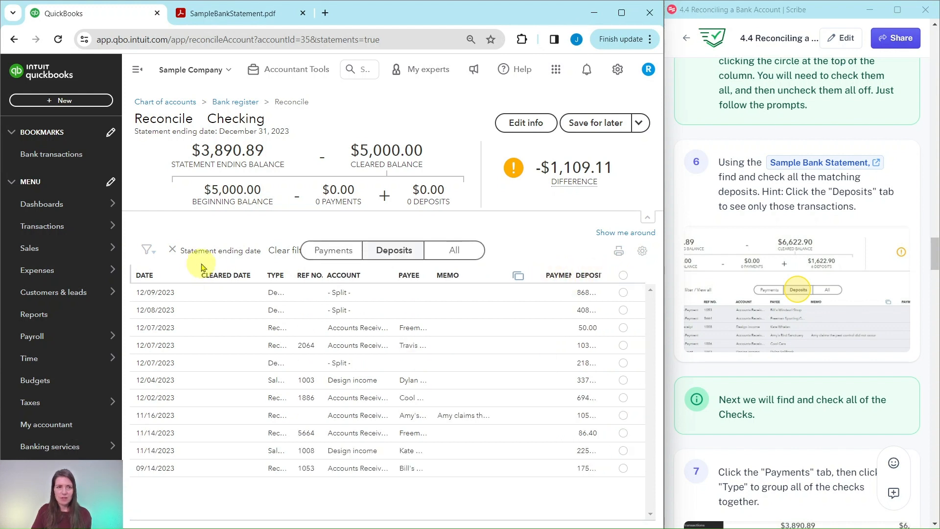
click(144, 275)
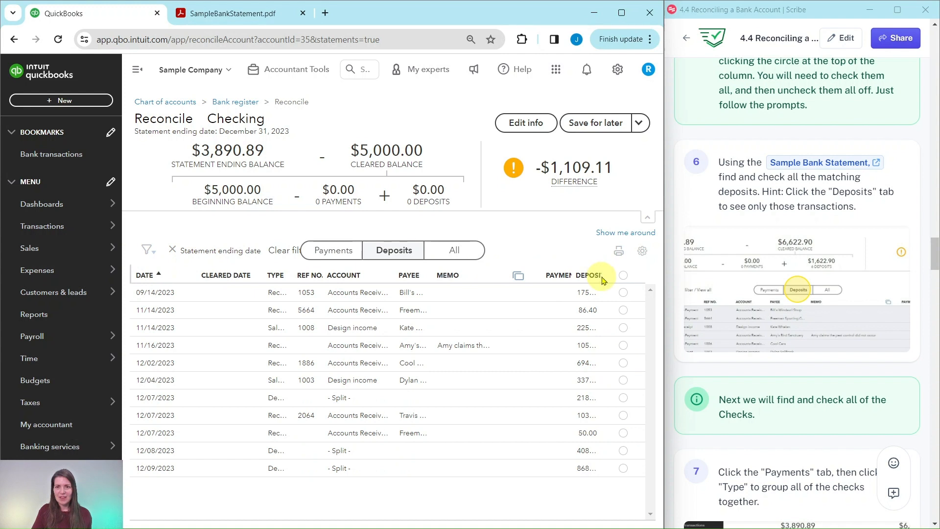
drag(591, 275, 605, 275)
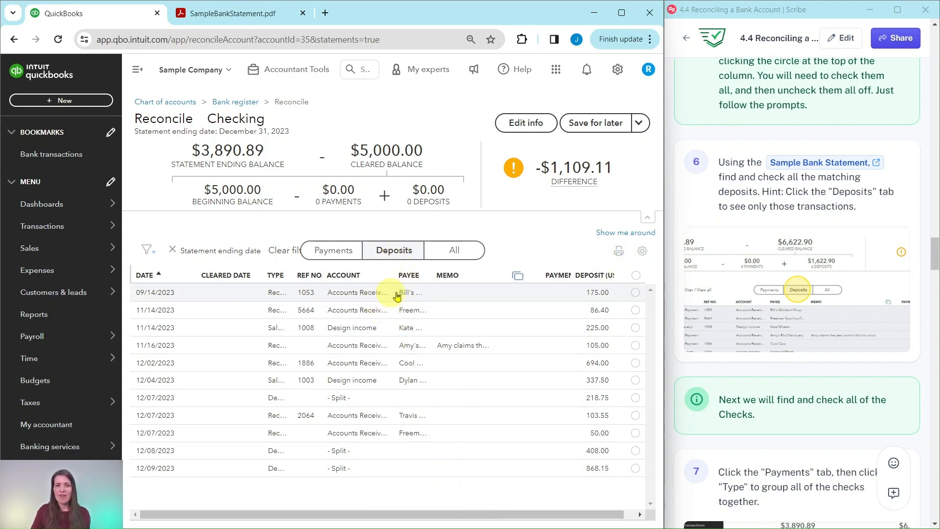
- Look up the first two deposits on the sample bank statement and mark the matching 175.00 and 86.40 deposits as cleared
click(248, 8)
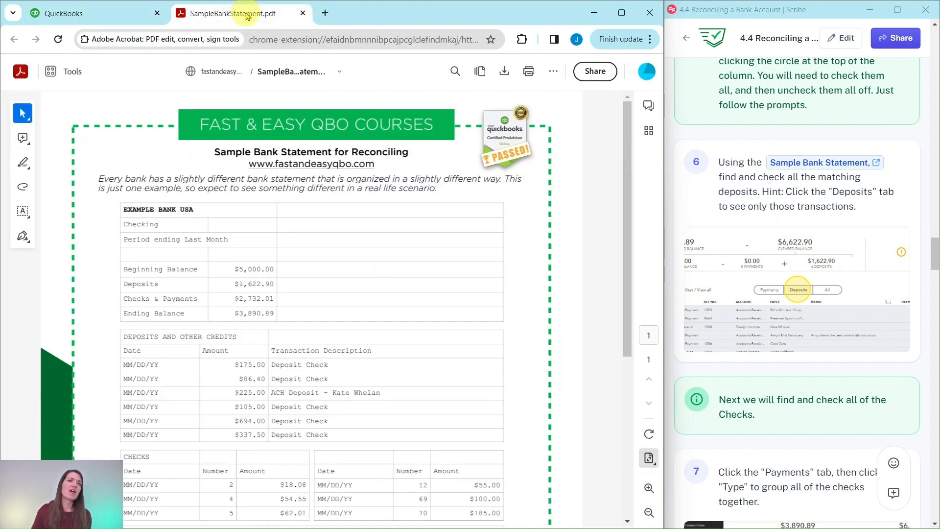
scroll(394, 217, down, 5)
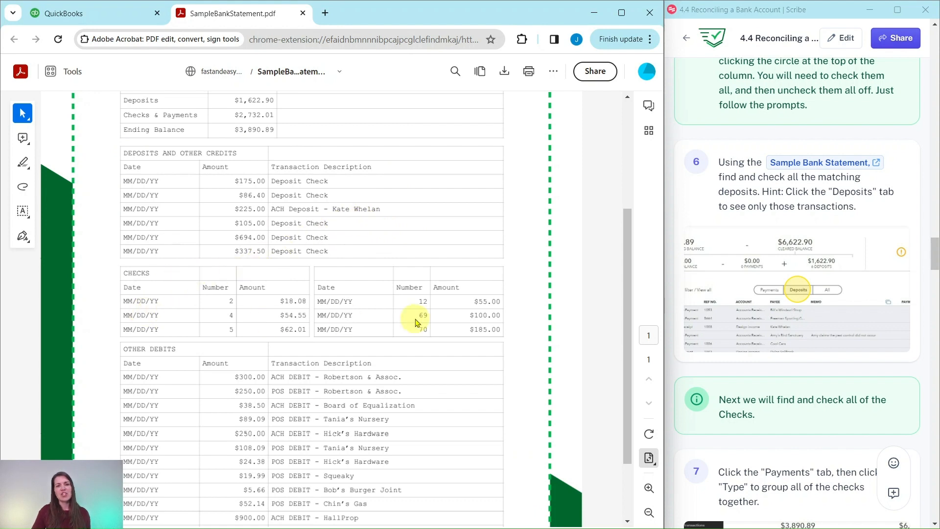
scroll(318, 352, down, 2)
scroll(296, 342, up, 3)
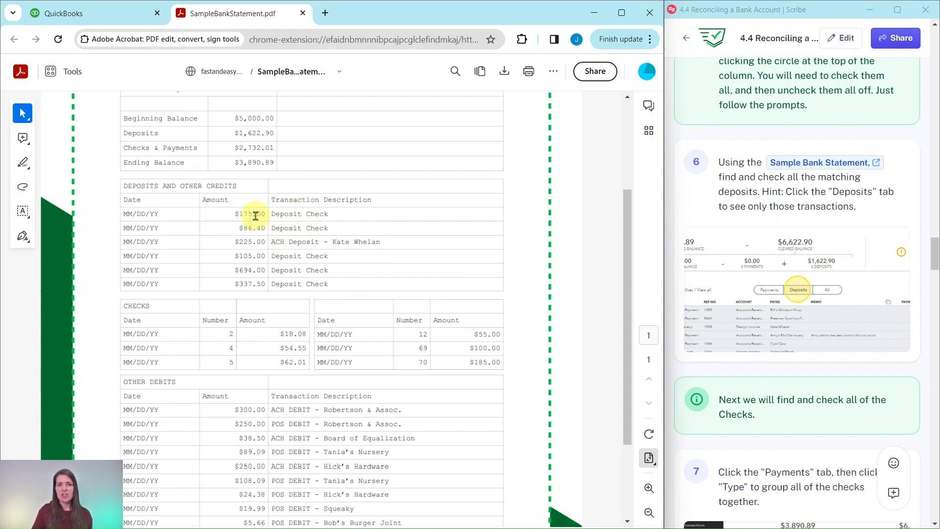
click(90, 14)
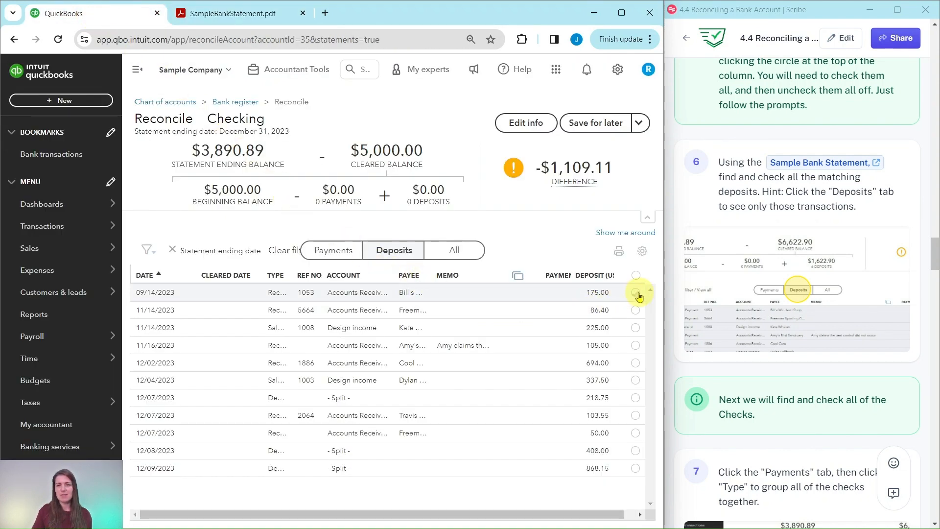
click(240, 13)
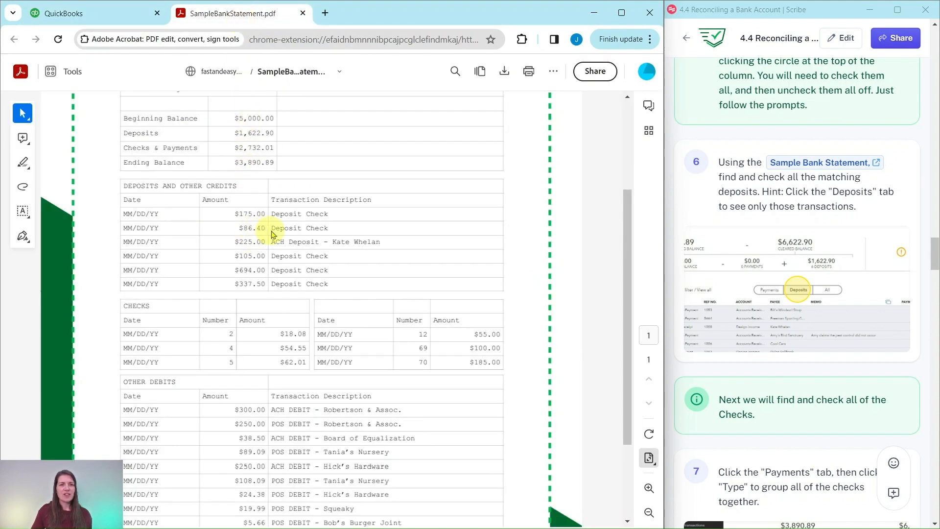
click(93, 19)
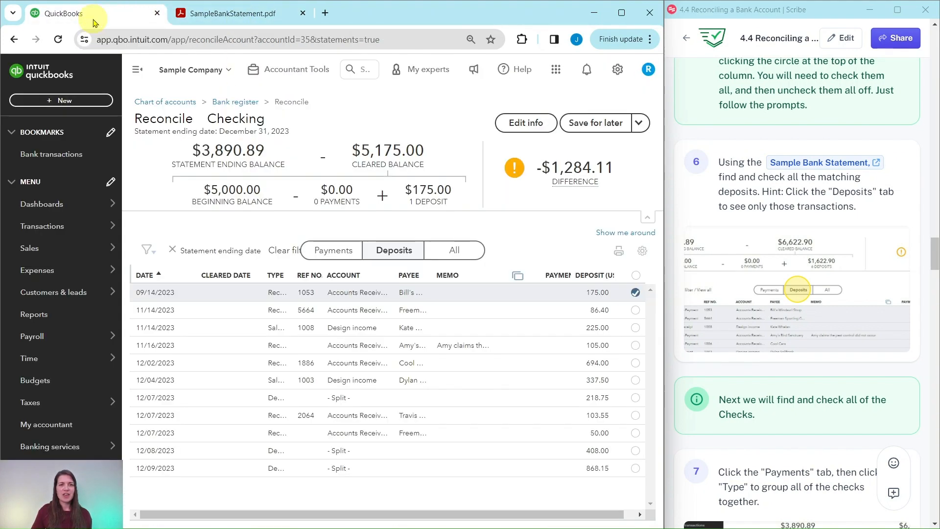
click(636, 312)
- Match the next two statement deposits by marking the 225.00 and 105.00 transactions as cleared
click(241, 19)
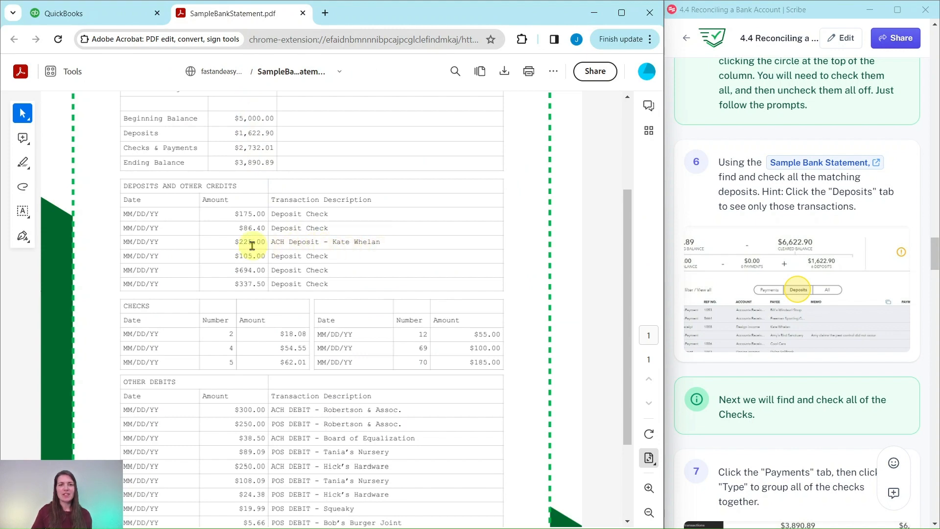
click(104, 17)
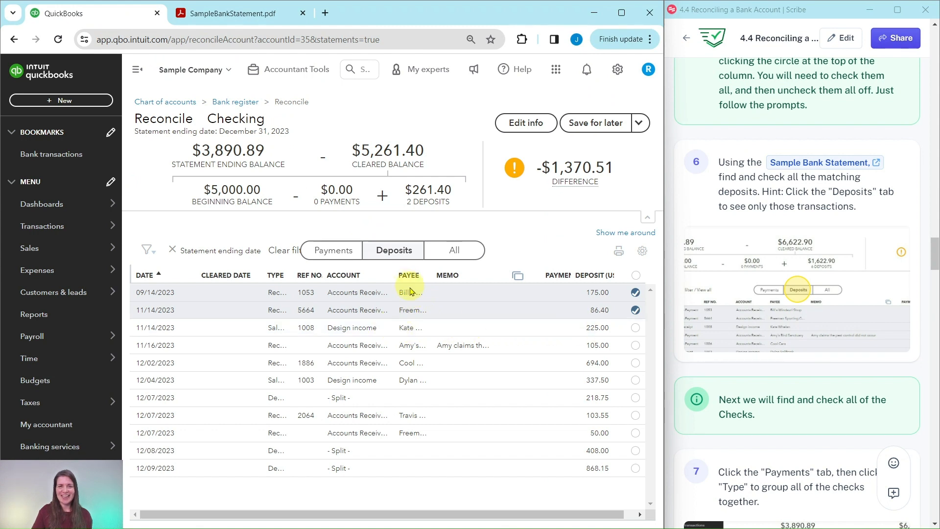
click(635, 331)
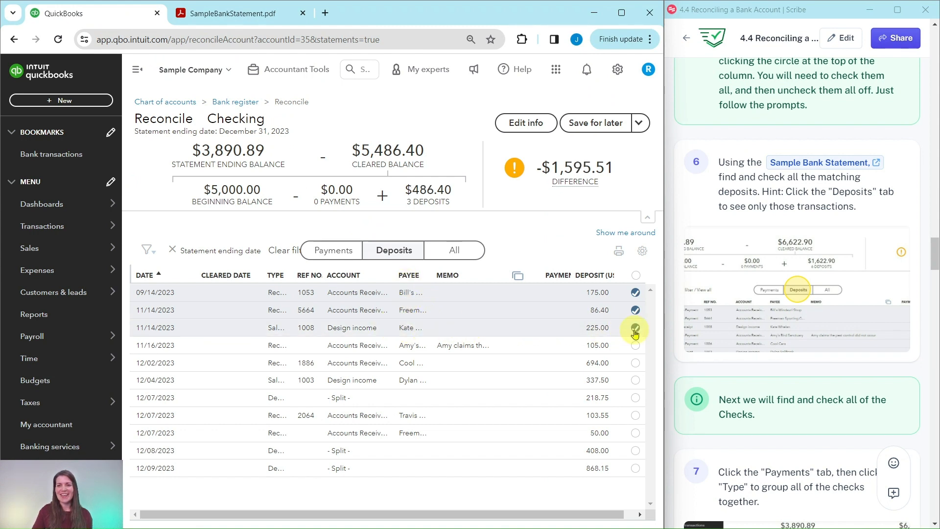
click(219, 21)
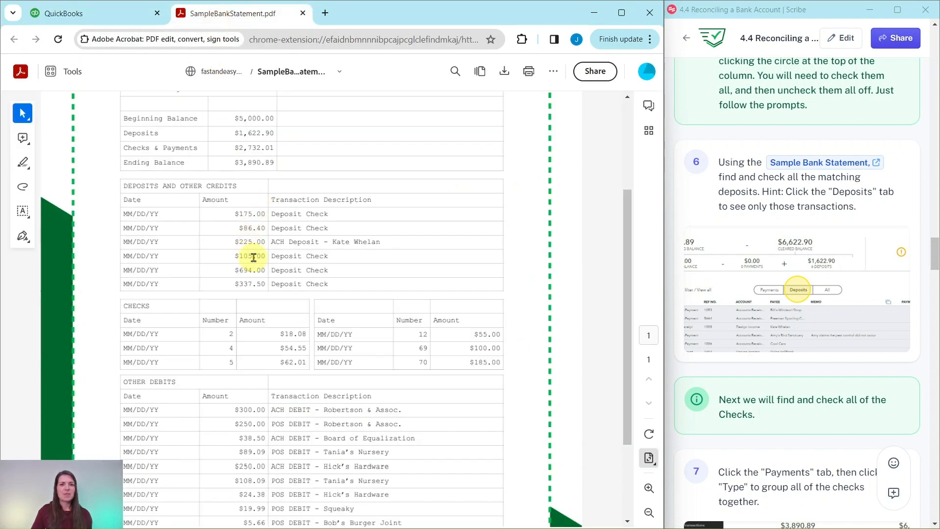
click(108, 15)
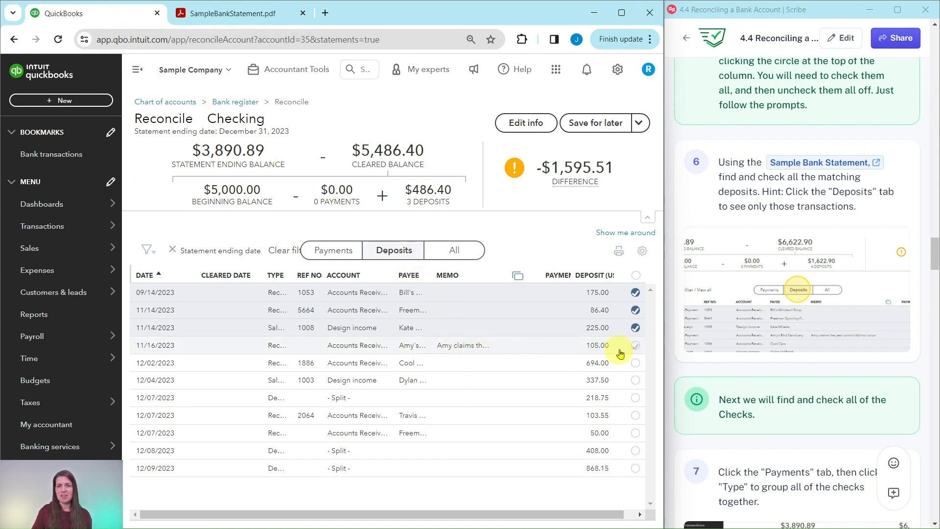
click(635, 345)
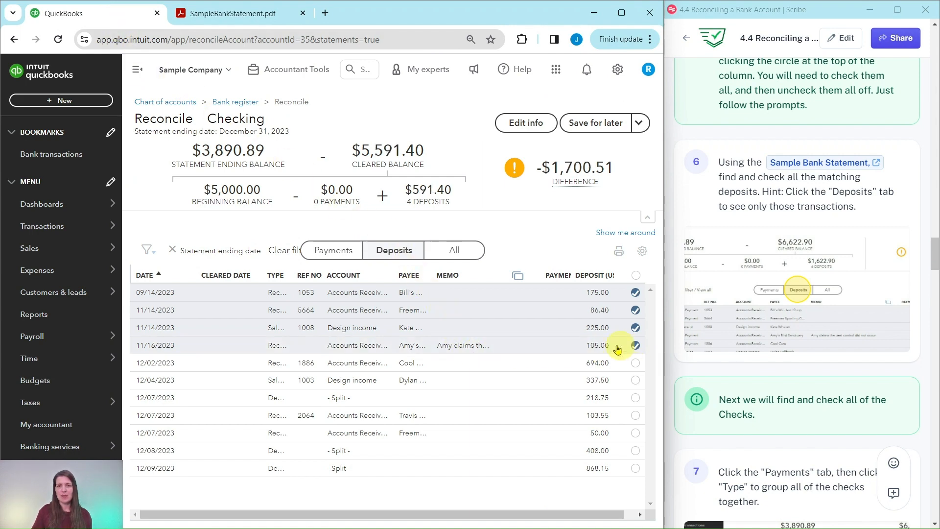
- Match the last two statement deposits by marking the 694.00 and 337.50 transactions as cleared
click(245, 14)
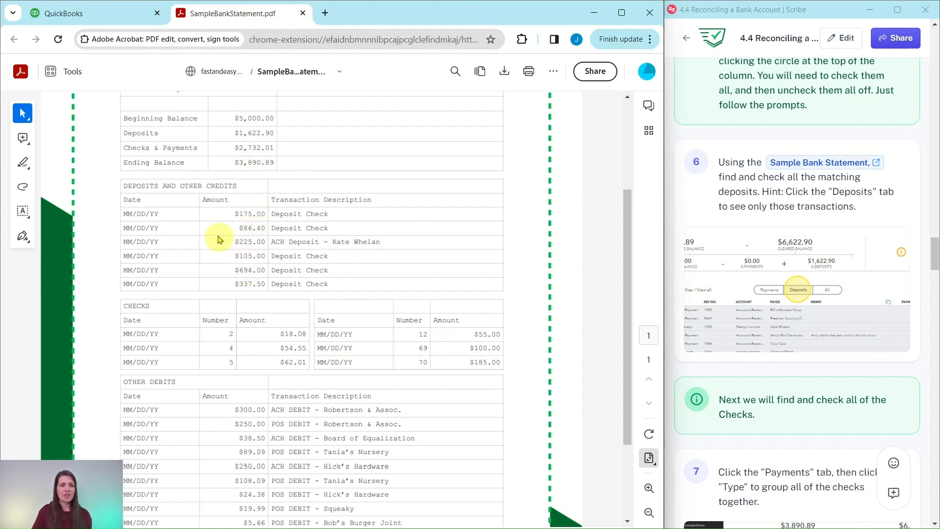
click(104, 14)
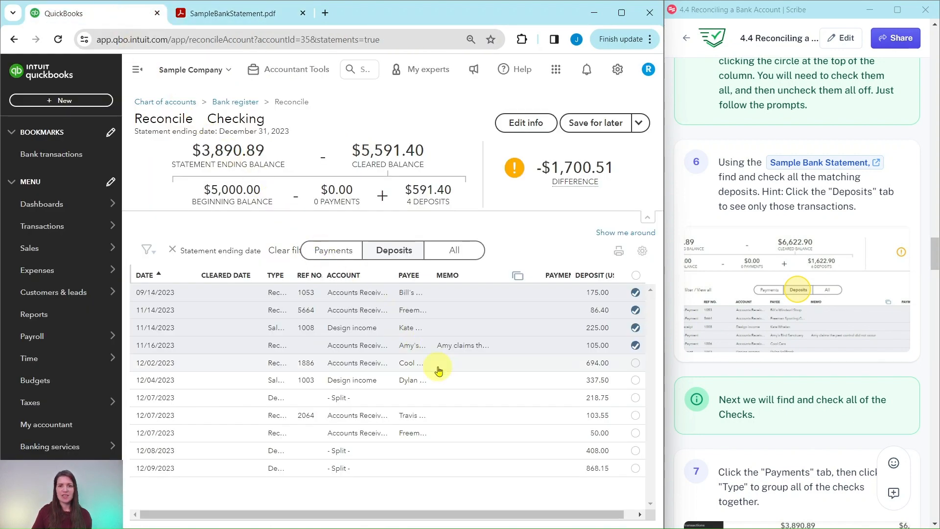
click(635, 363)
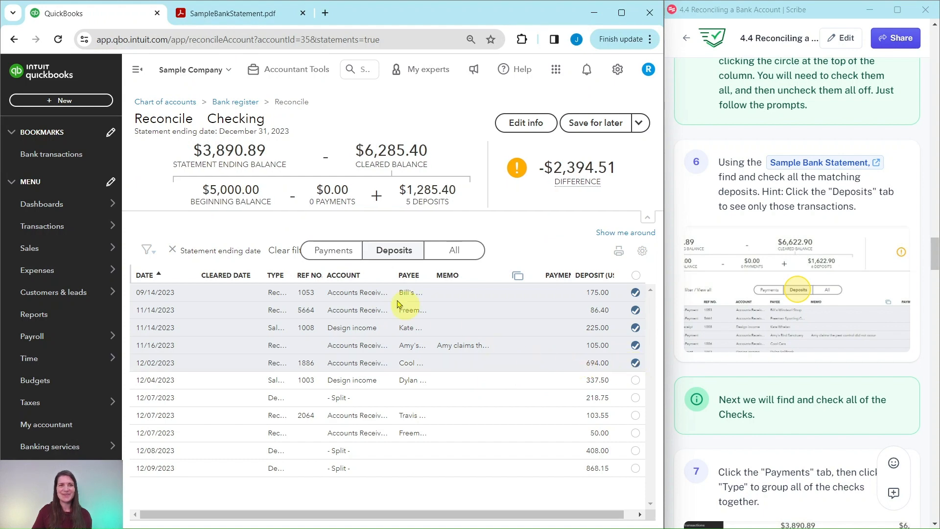
click(226, 13)
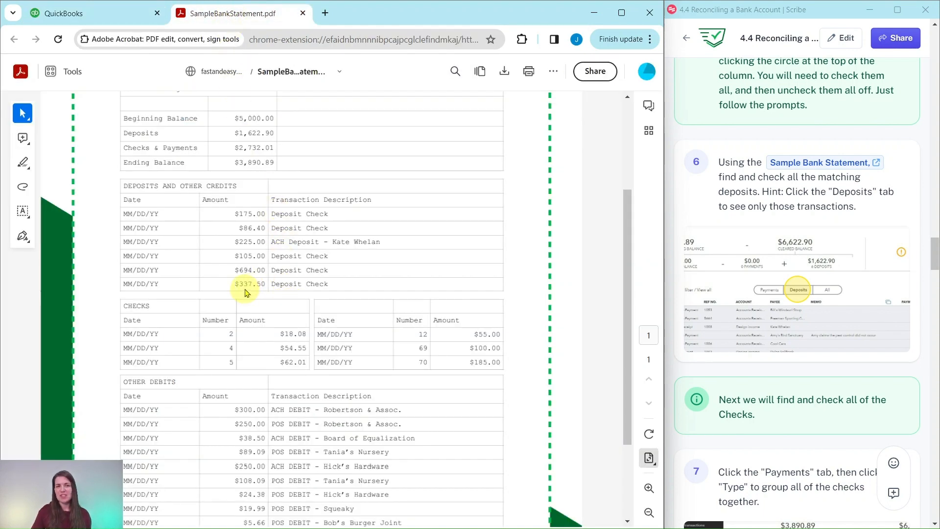
click(118, 15)
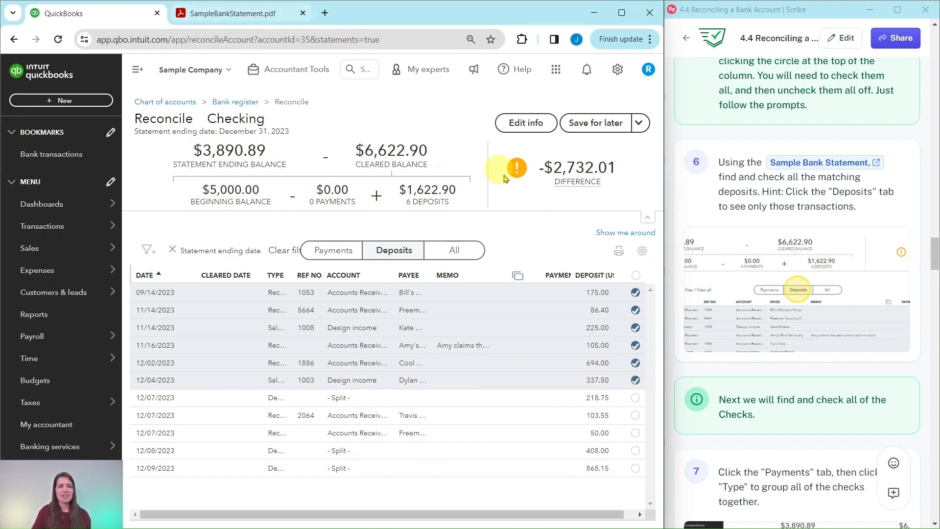
- Show only the payments, sort them by type to group the checks, and widen the type and payment columns
scroll(798, 358, down, 5)
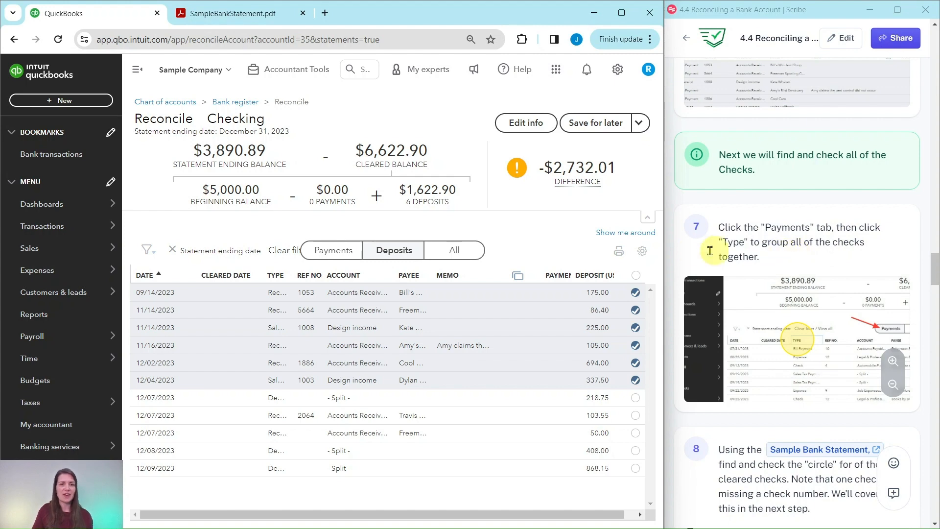
click(333, 251)
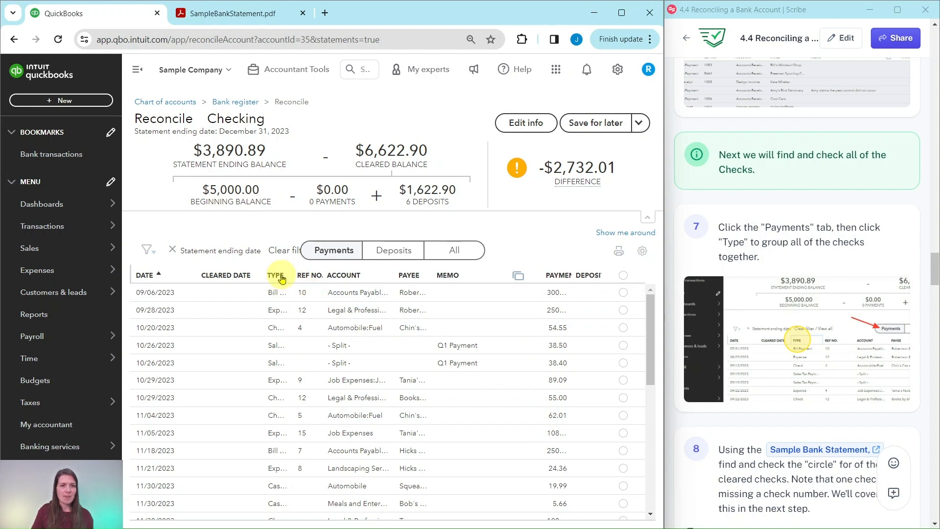
drag(286, 275, 297, 275)
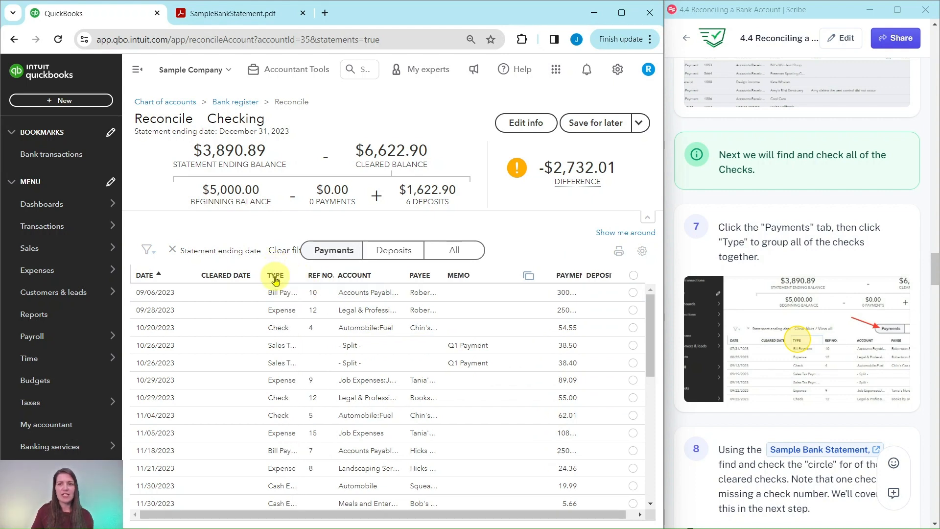
click(276, 275)
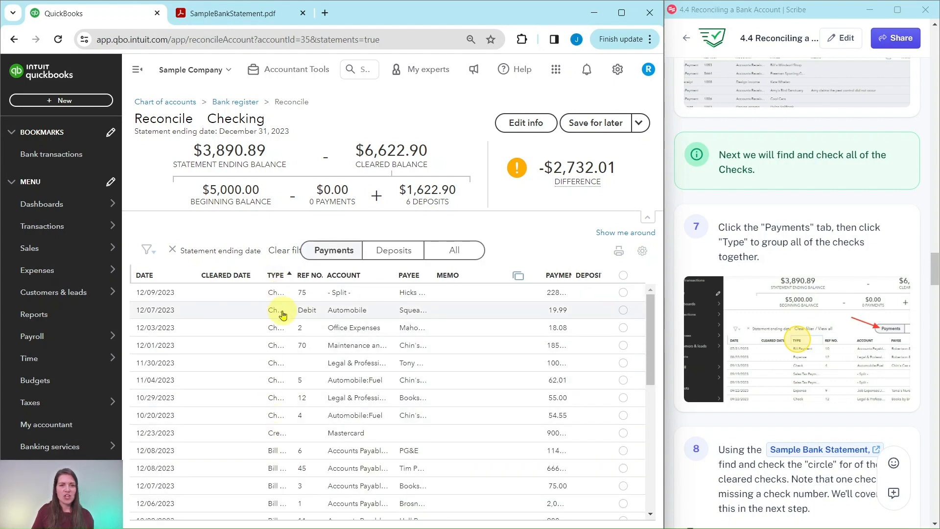
drag(294, 275, 300, 279)
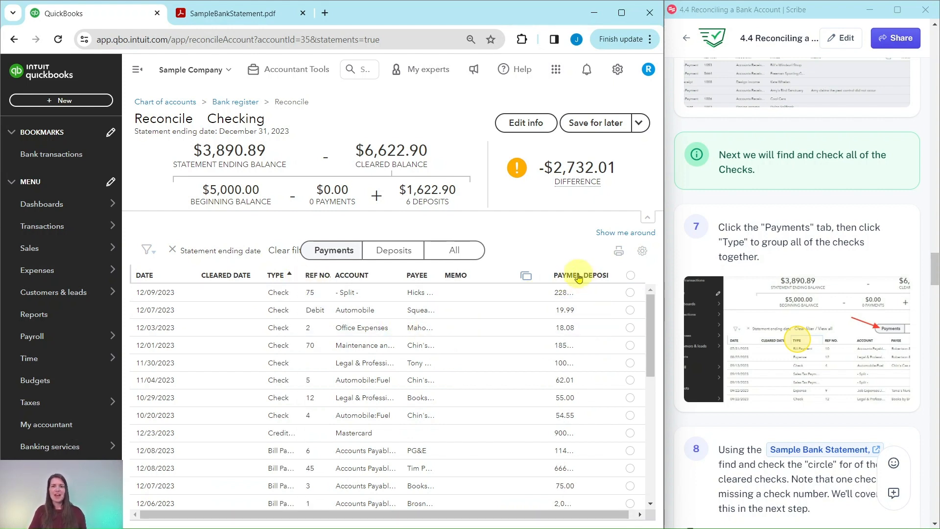
drag(568, 275, 512, 278)
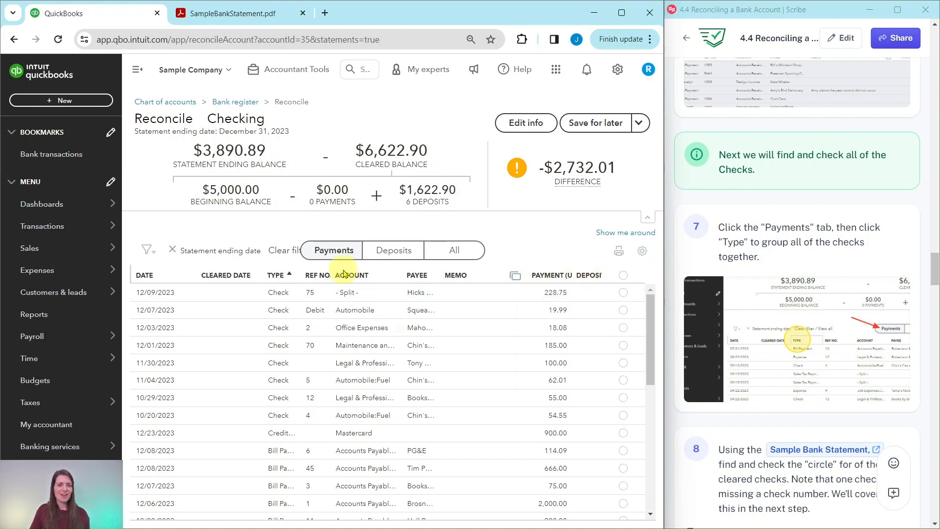
- Find check number 2 on the bank statement and mark the matching 18.08 check as cleared
click(231, 13)
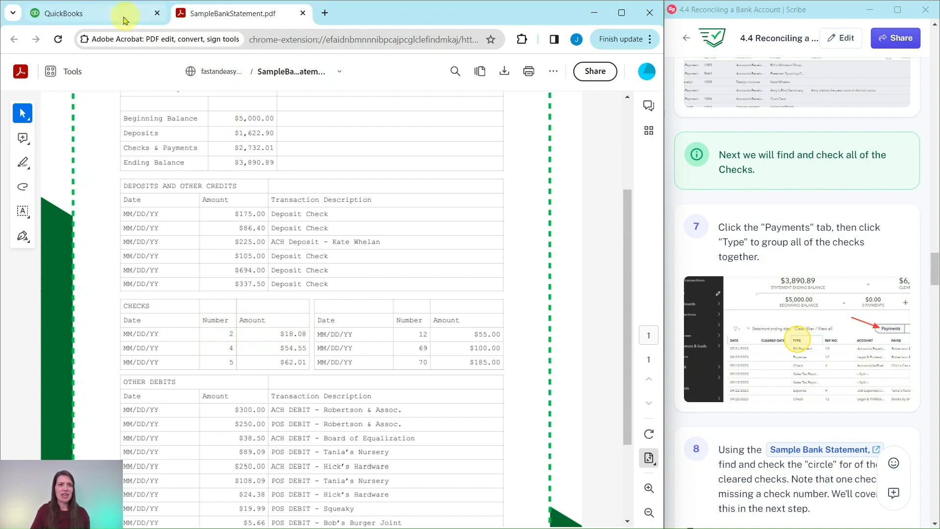
click(105, 18)
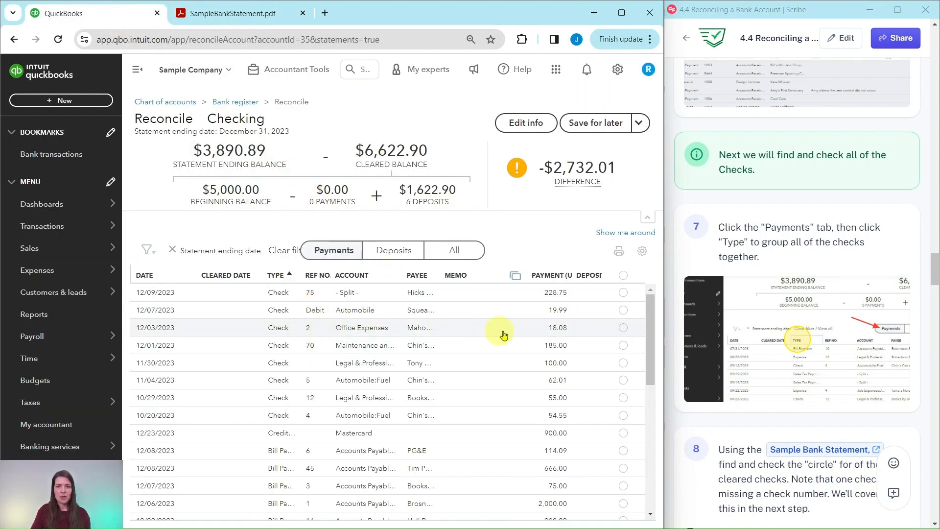
click(626, 329)
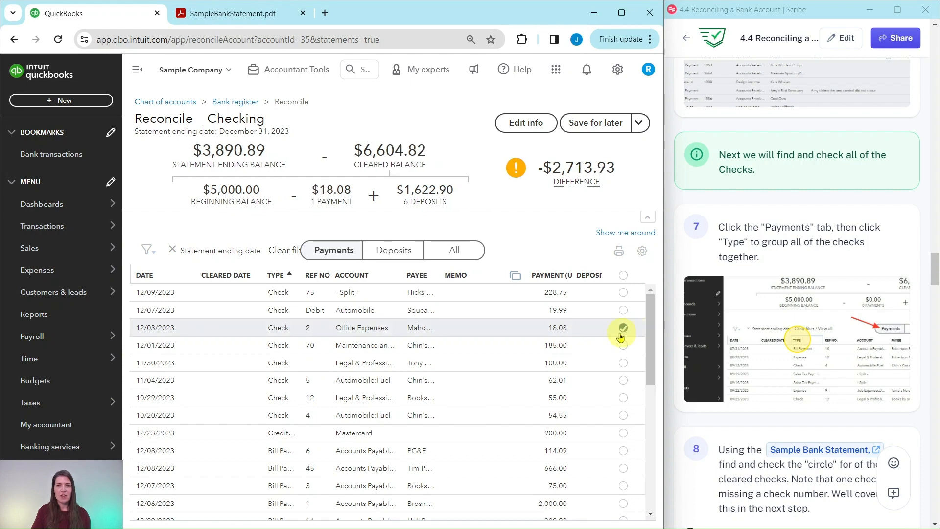
- Match statement checks number 4 and 5 by marking the 54.55 and 62.01 checks as cleared
click(225, 19)
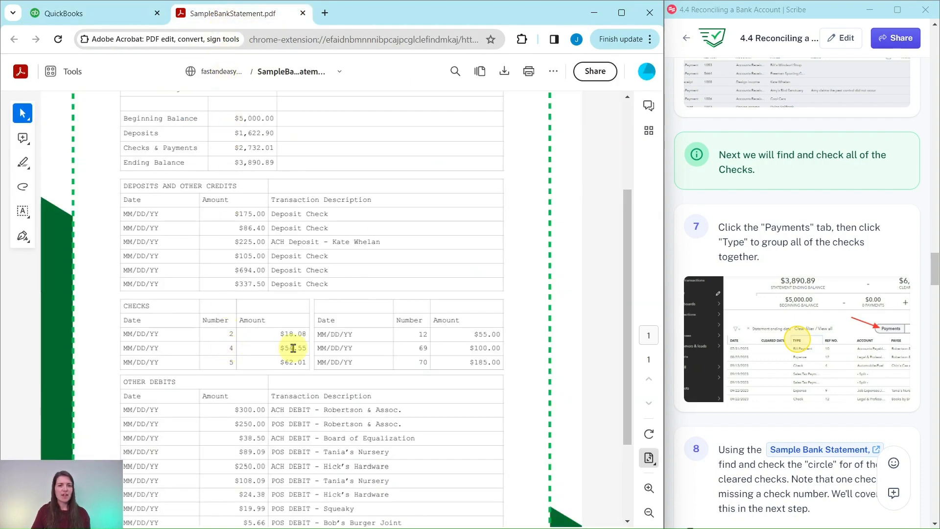
click(83, 15)
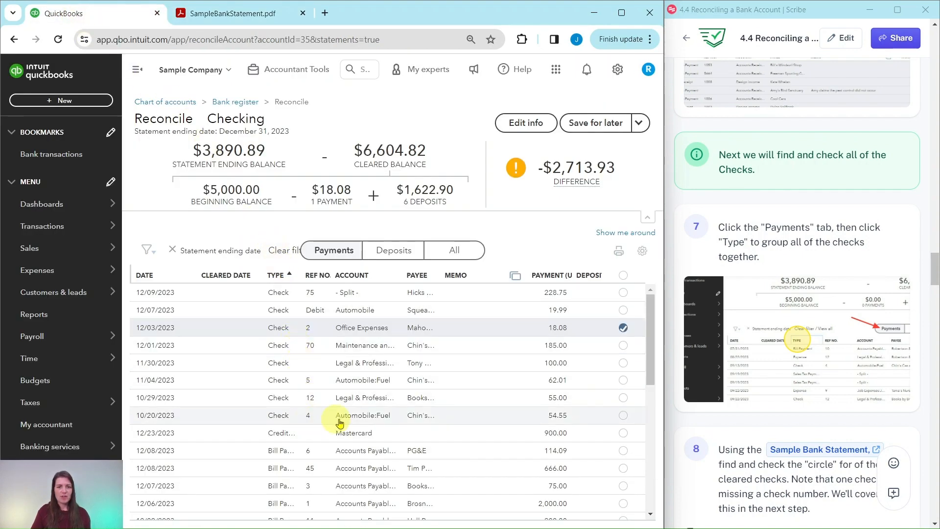
click(624, 415)
click(213, 18)
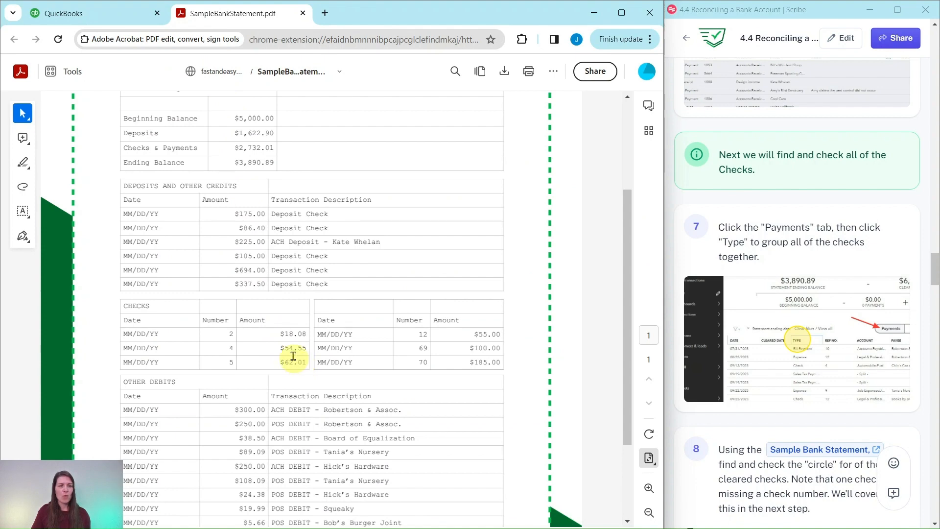
click(104, 16)
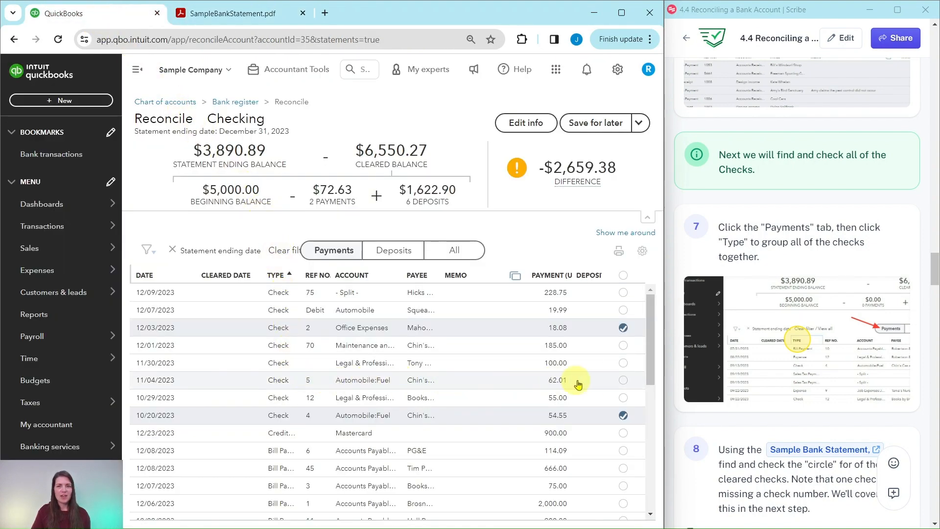
click(623, 380)
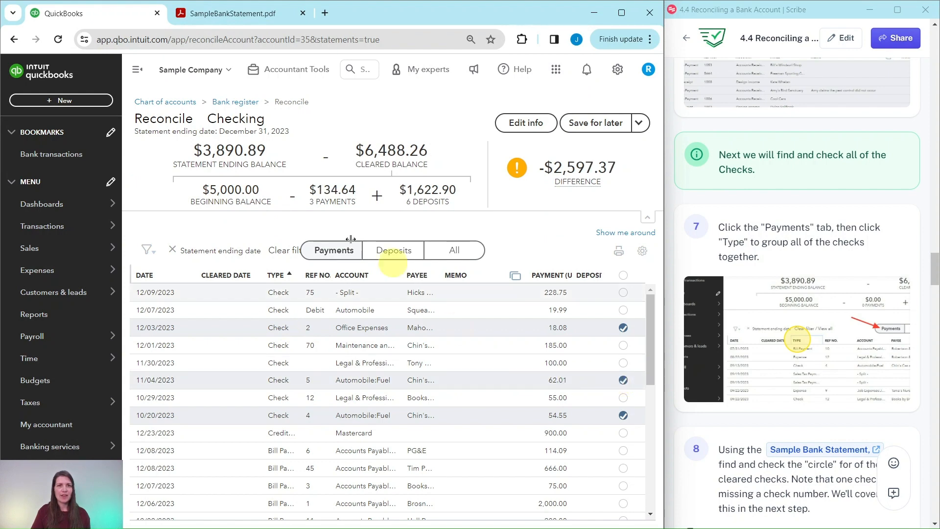
- Compare the remaining statement checks with the list and mark check 12 for 55.00 and check 70 for 185.00 as cleared
click(230, 16)
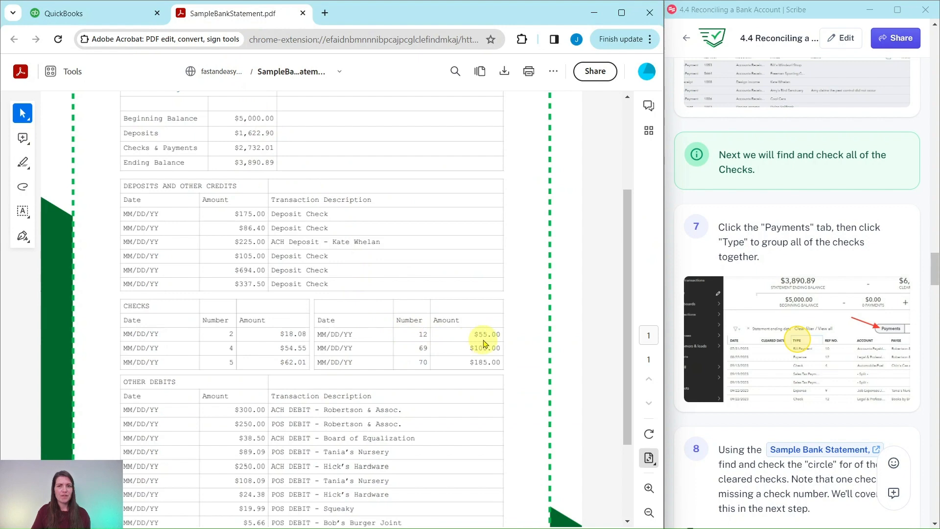
click(108, 18)
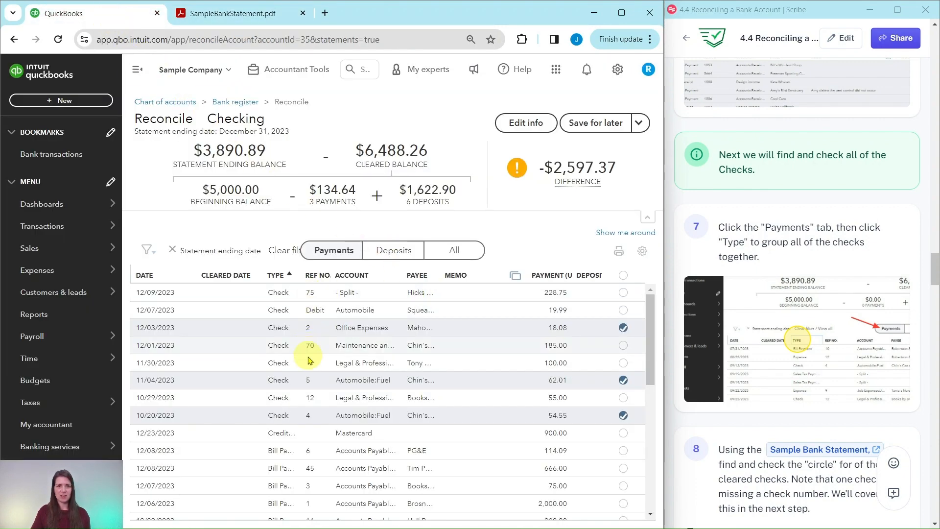
click(624, 401)
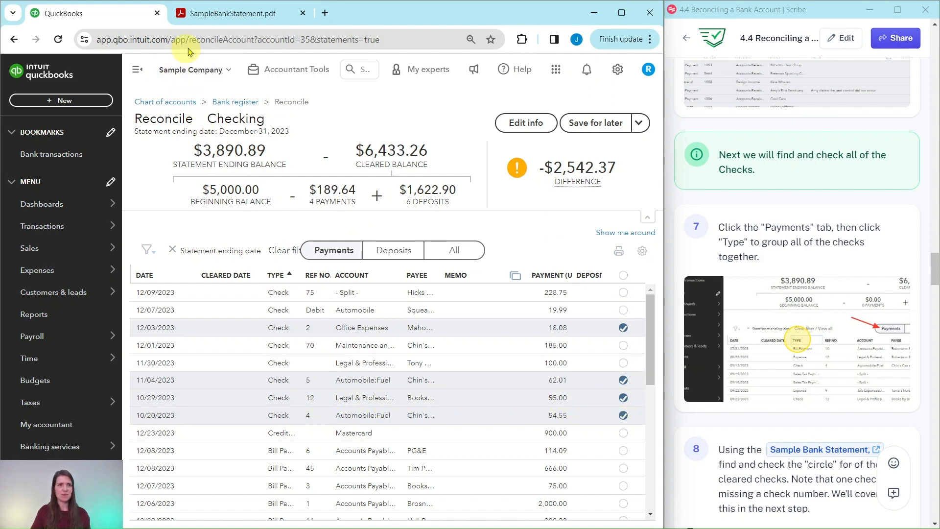
click(208, 17)
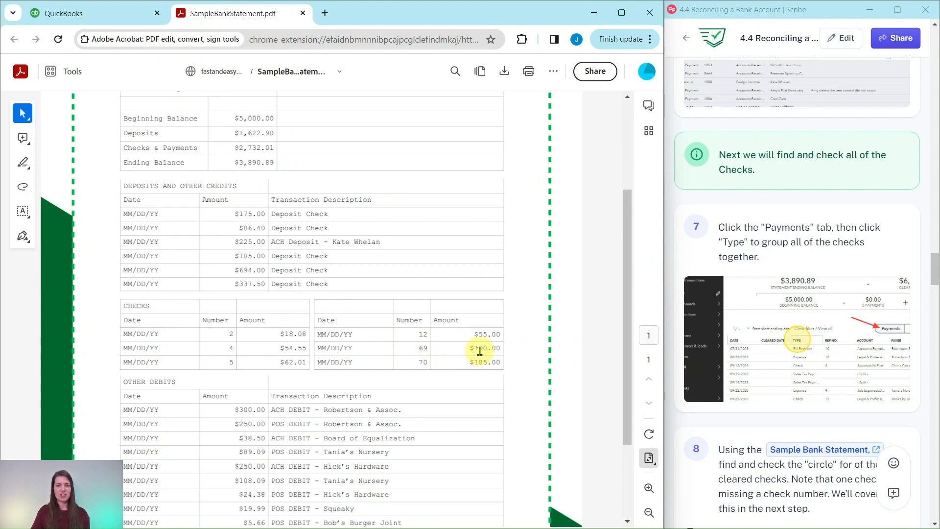
click(82, 15)
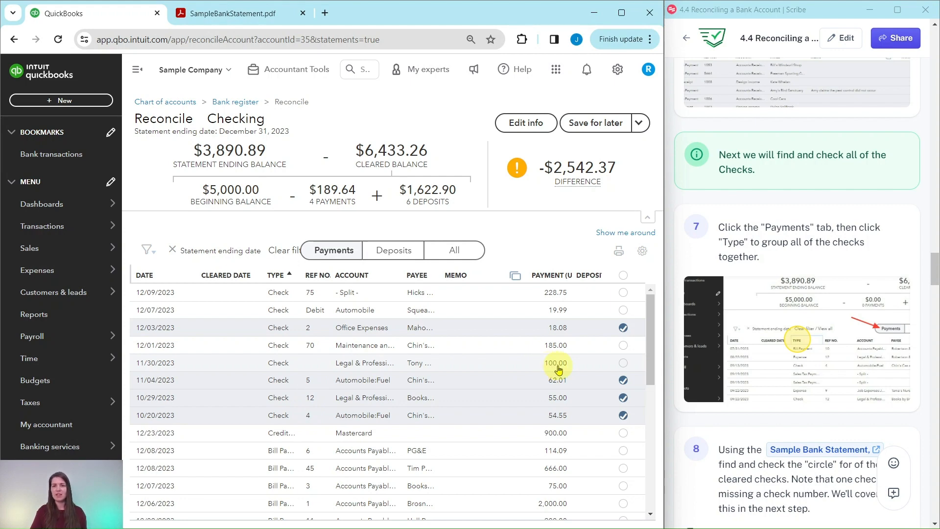
click(243, 13)
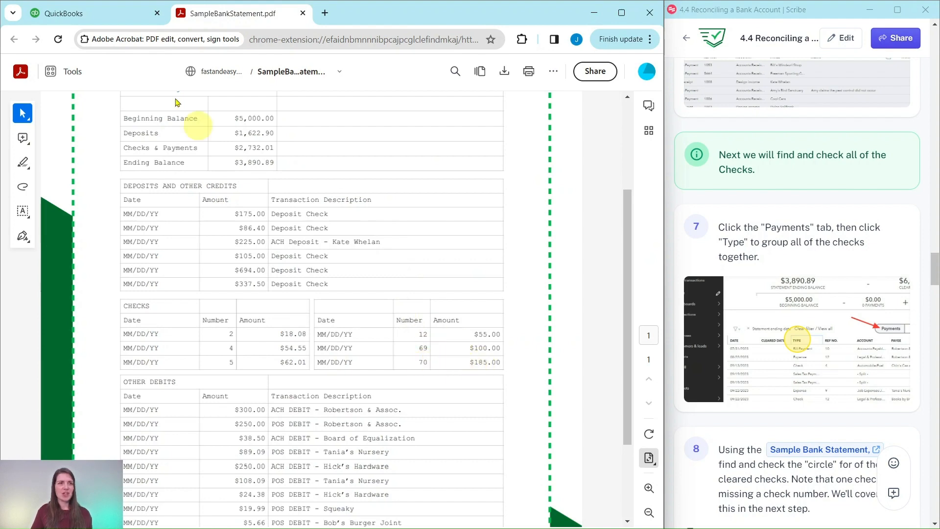
click(84, 15)
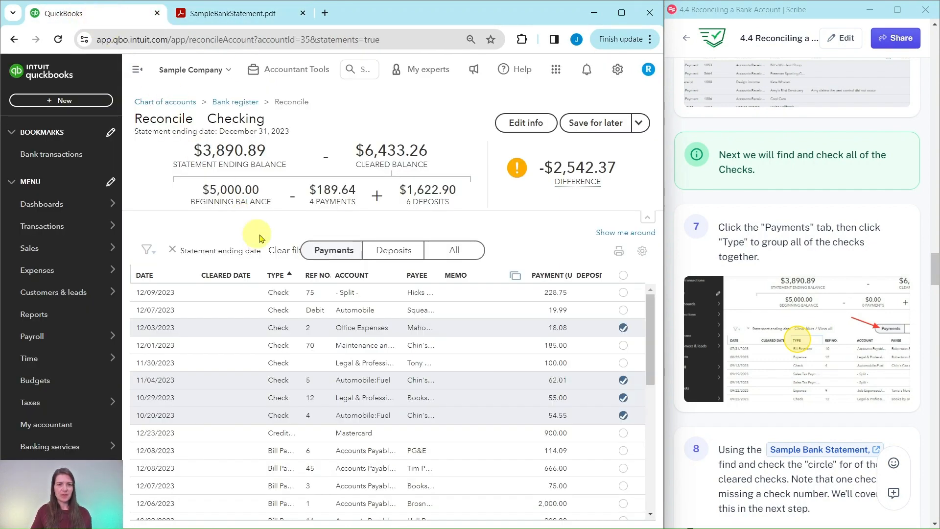
click(624, 345)
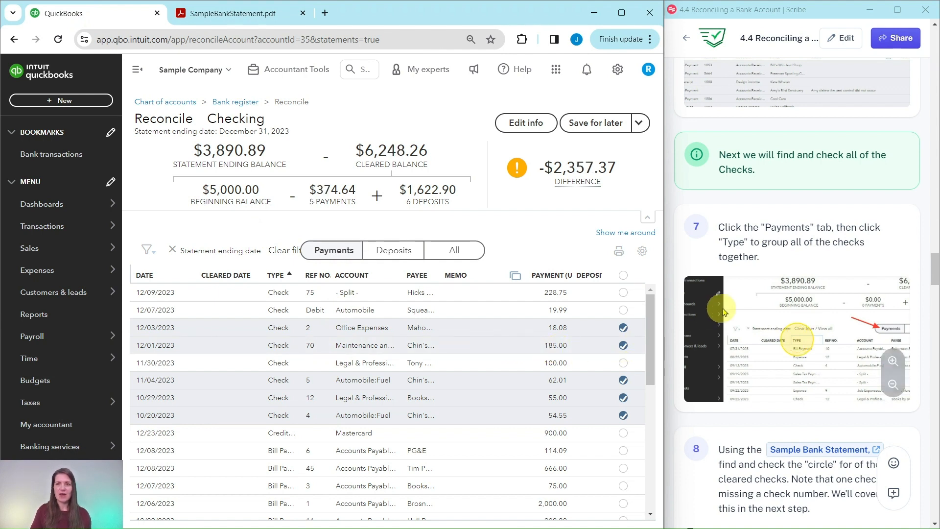
- Add reference number 69 to the 100.00 check dated 11/30/2023, save it and mark it as cleared
scroll(753, 317, down, 5)
scroll(753, 317, down, 4)
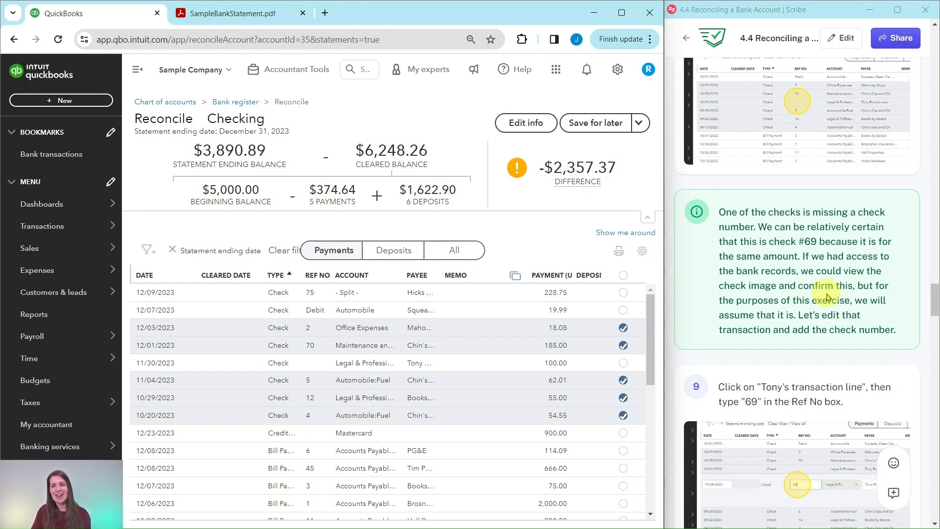
scroll(827, 296, down, 5)
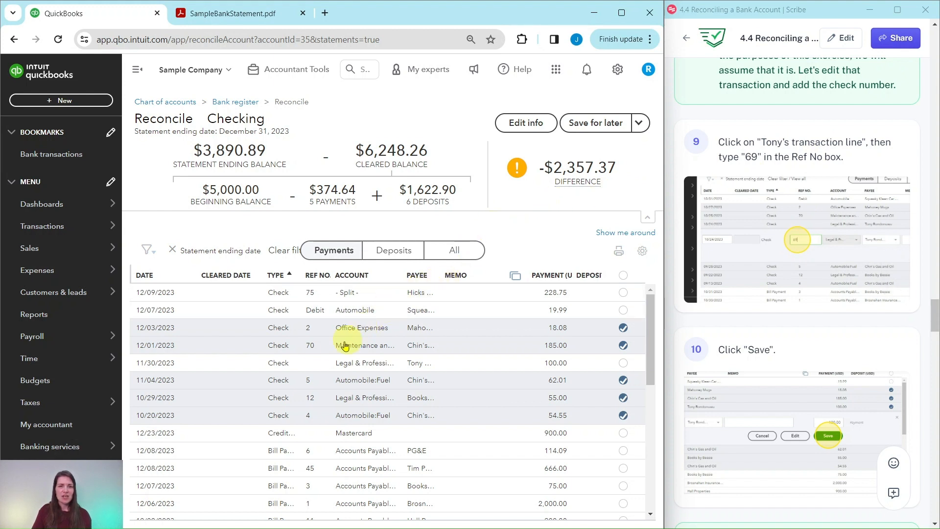
click(321, 372)
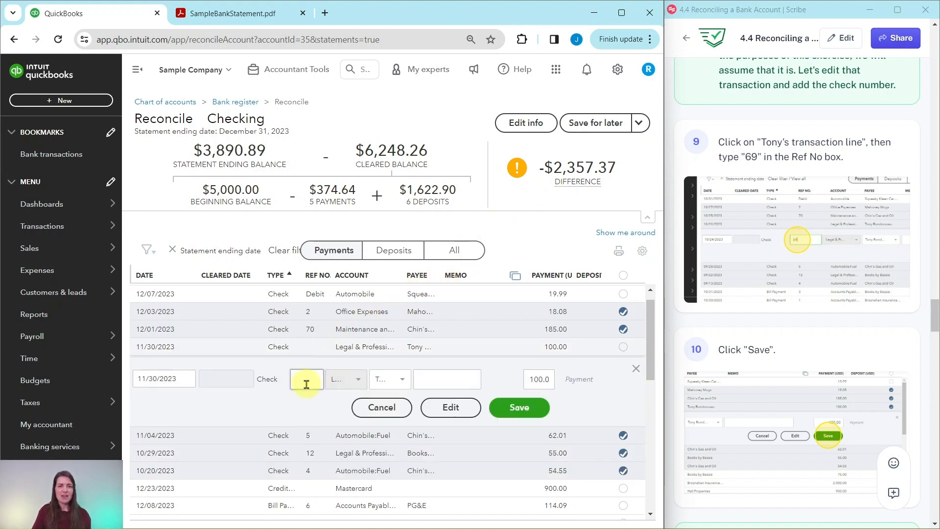
click(306, 382)
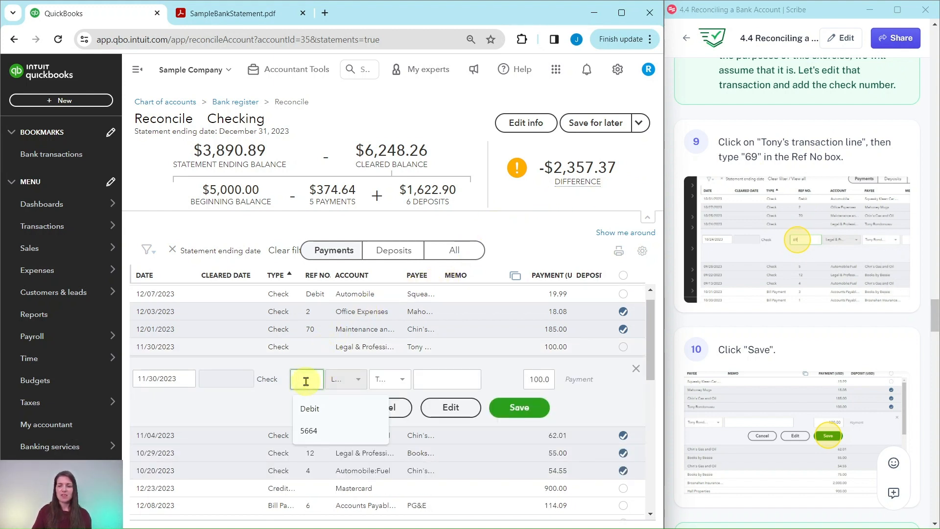
text(69)
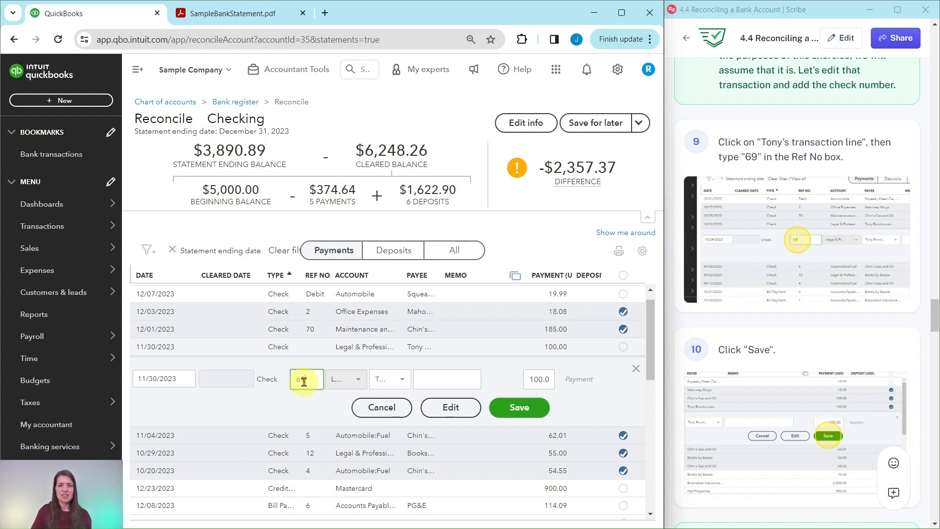
click(520, 413)
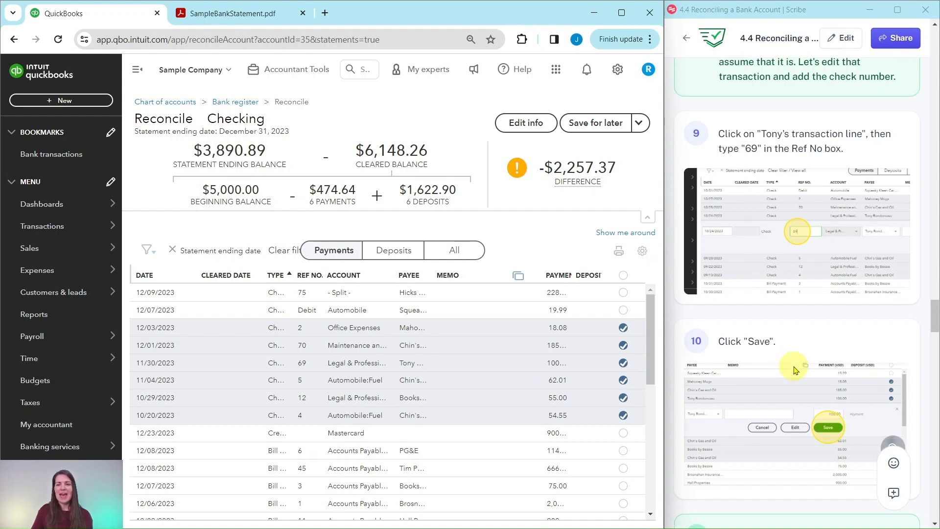
- Sort the payments by date in ascending order and widen the payment column until the full amounts fit
scroll(795, 371, down, 4)
scroll(796, 371, down, 5)
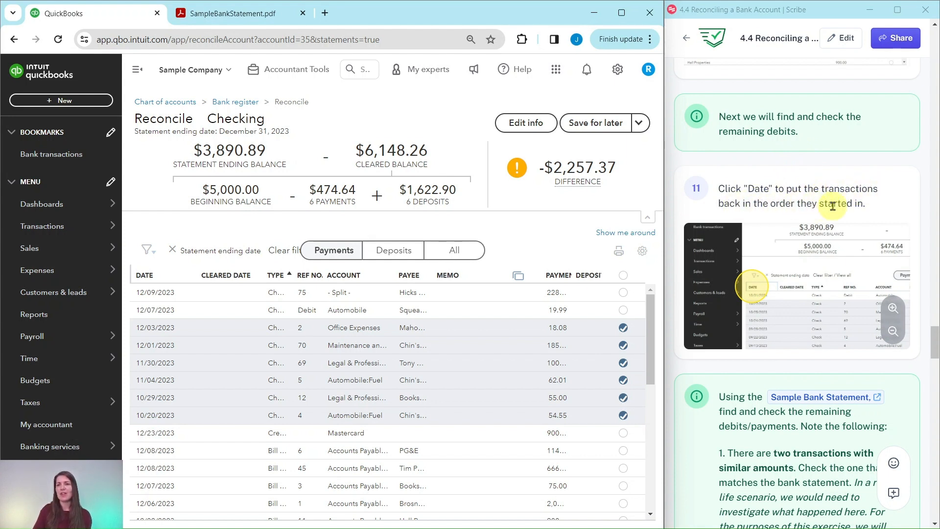
click(148, 282)
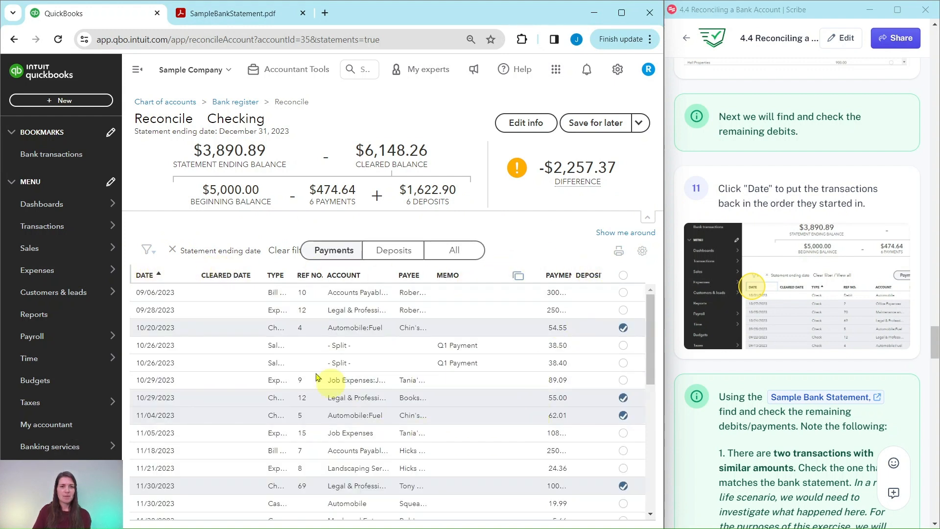
click(551, 280)
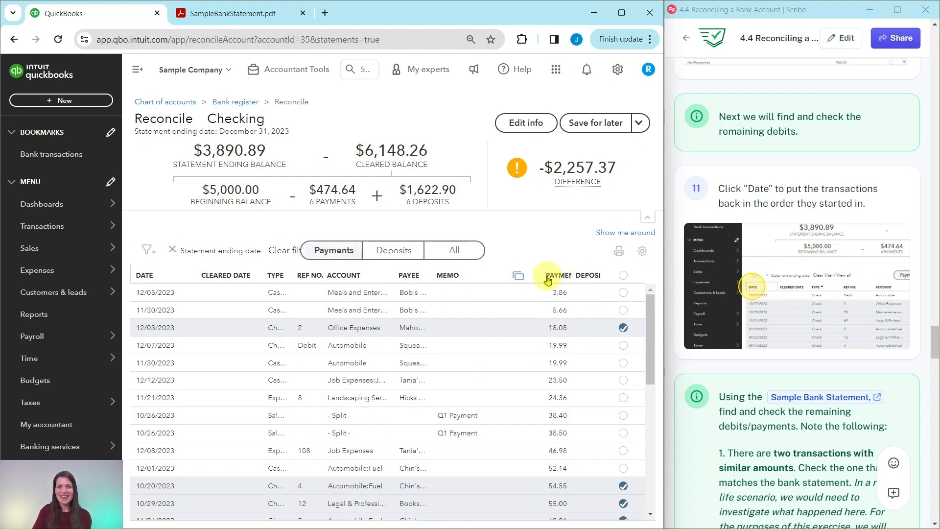
click(145, 275)
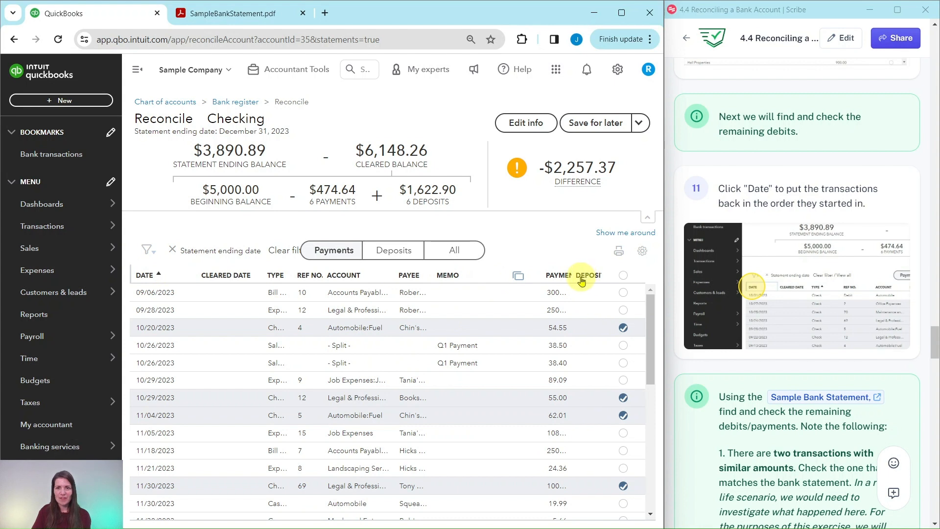
drag(568, 274, 582, 272)
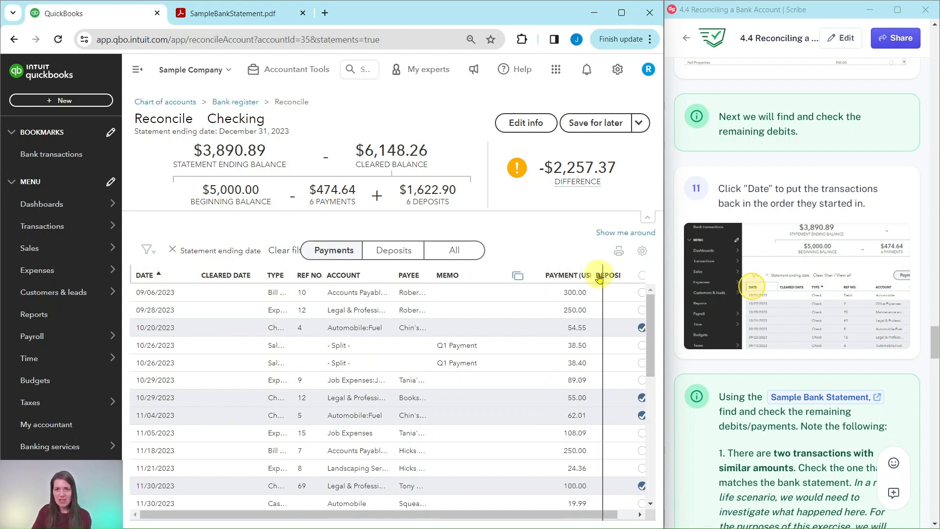
click(603, 274)
drag(559, 274, 581, 272)
click(139, 282)
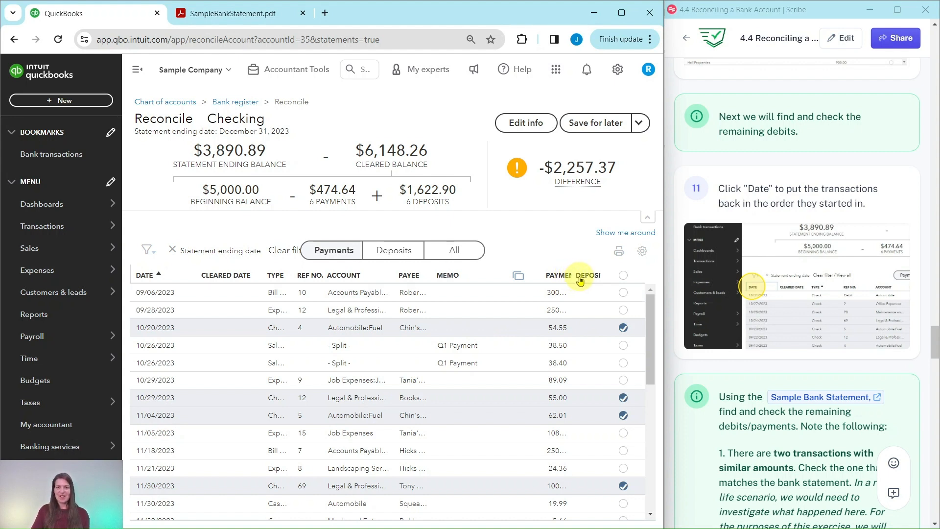
drag(554, 273, 566, 273)
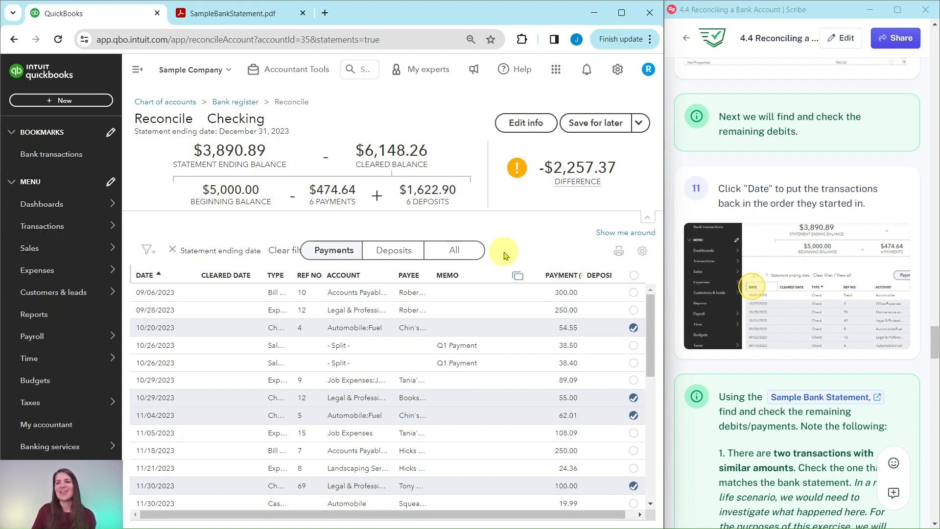
- Match the statement's two Robertson & Assoc. debits by marking the 300.00 and 250.00 payments from 09/06/2023 and 09/28/2023 as cleared
scroll(749, 255, down, 2)
scroll(742, 243, down, 3)
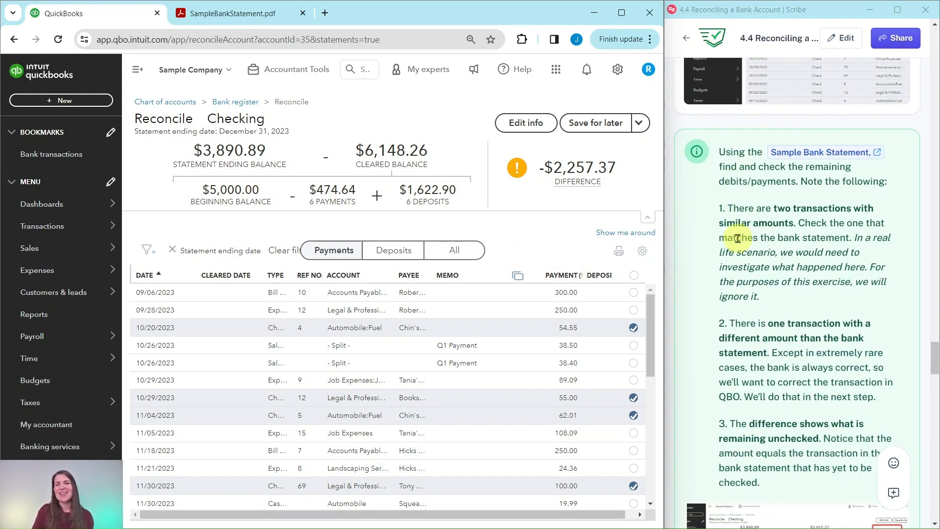
scroll(738, 238, down, 1)
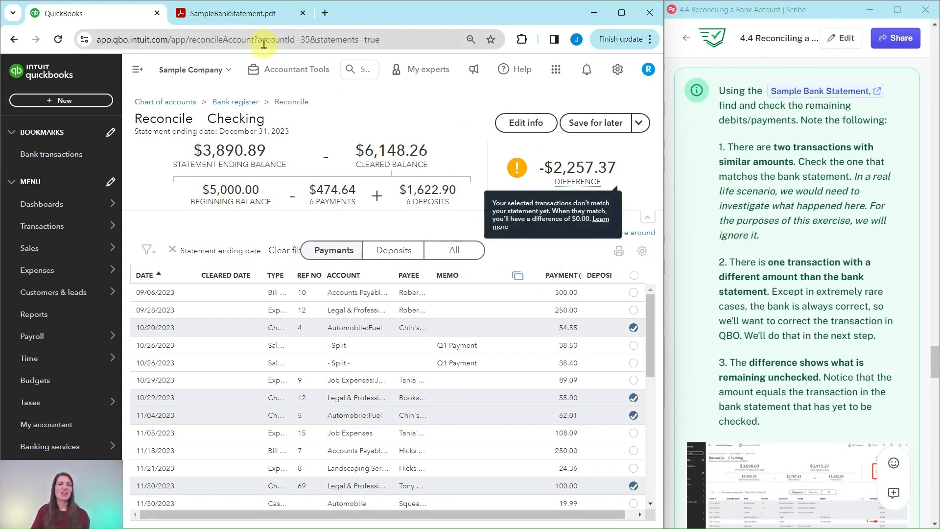
click(250, 22)
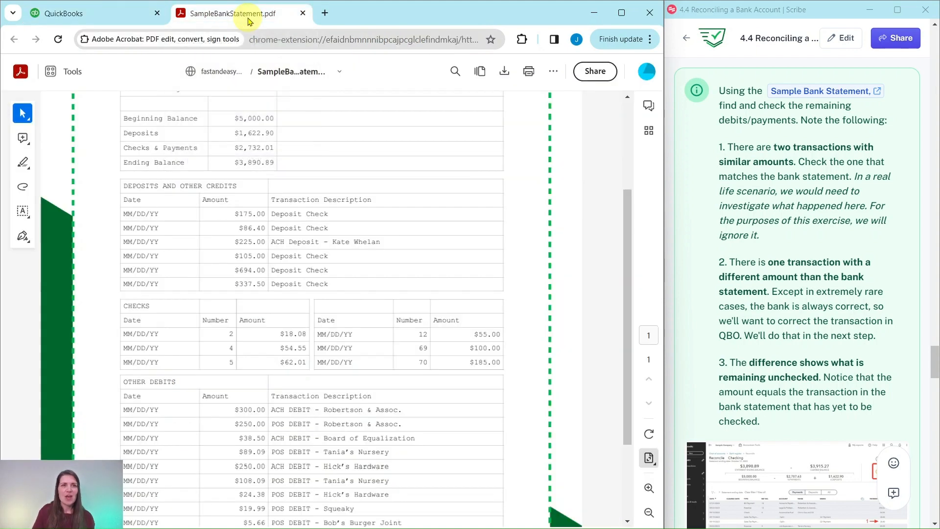
scroll(326, 177, down, 3)
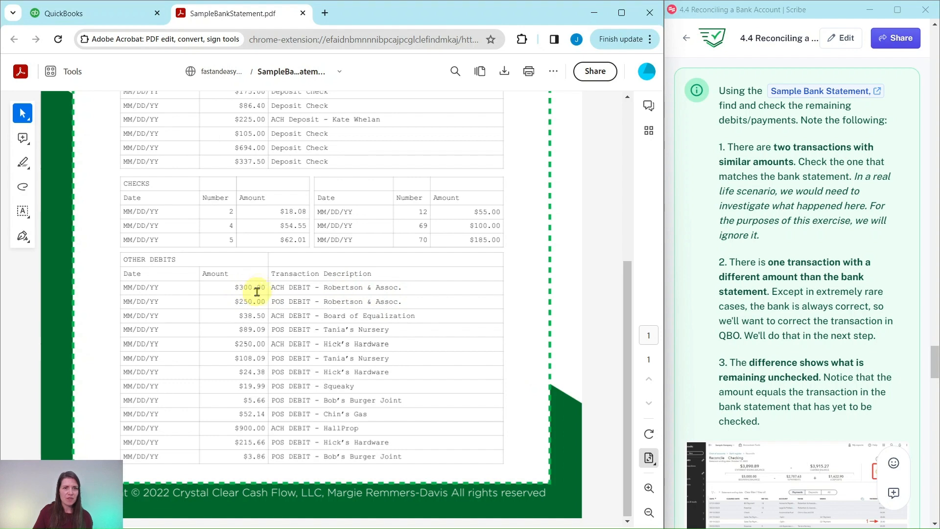
click(90, 15)
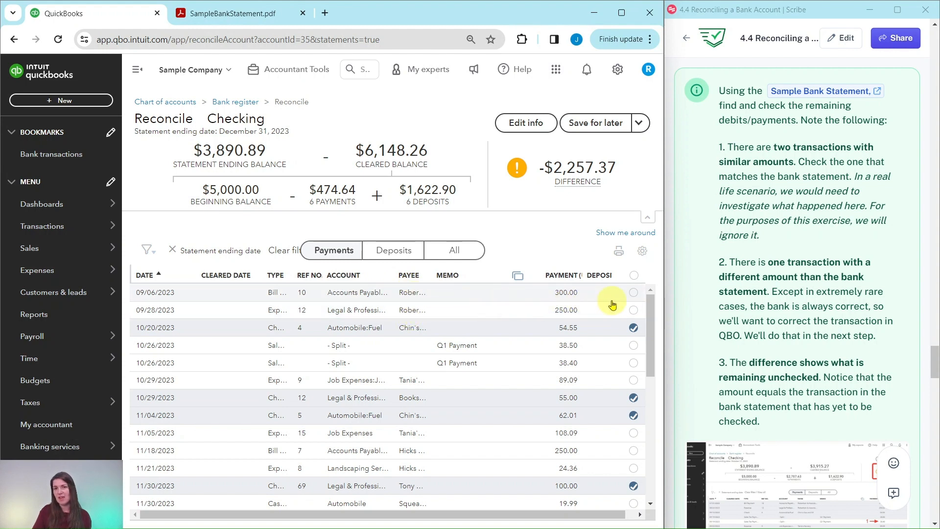
click(634, 293)
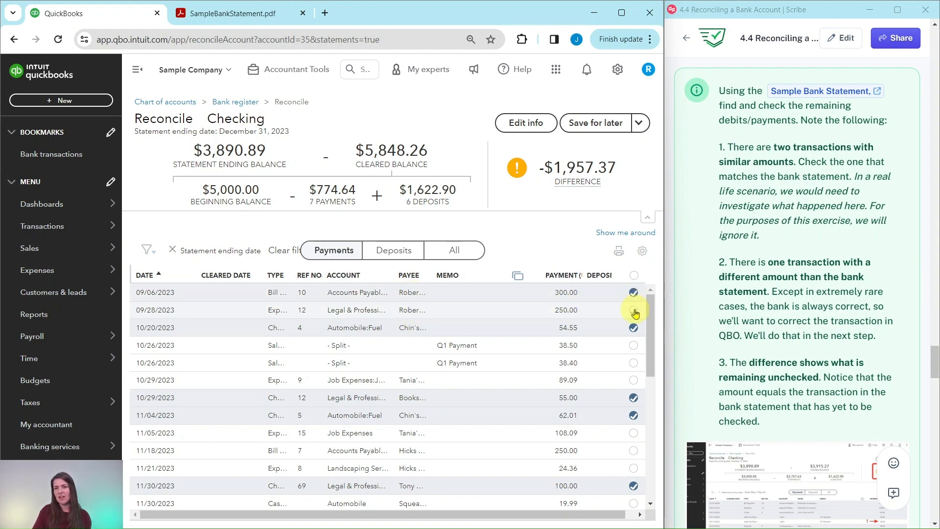
click(634, 311)
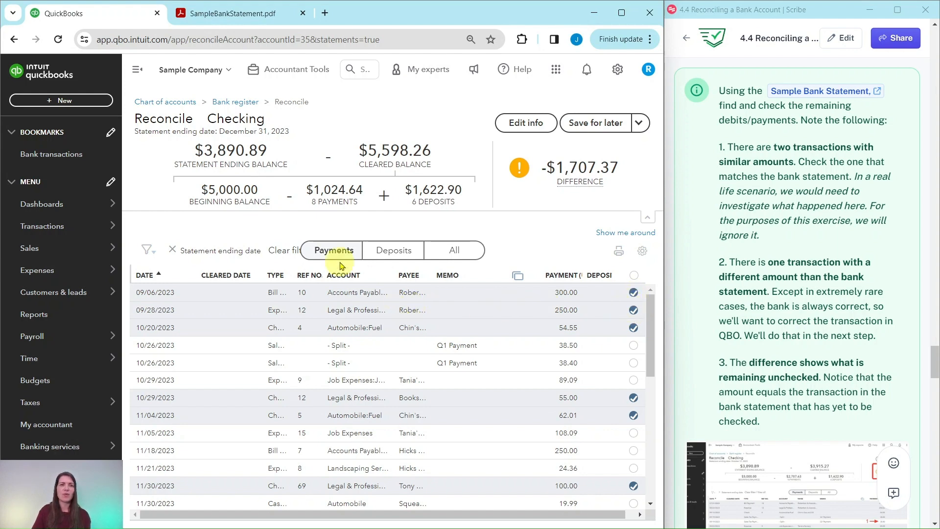
- Widen the type column and match the statement's Board of Equalization debit by marking the 38.50 payment from 10/26/2023 as cleared
click(219, 14)
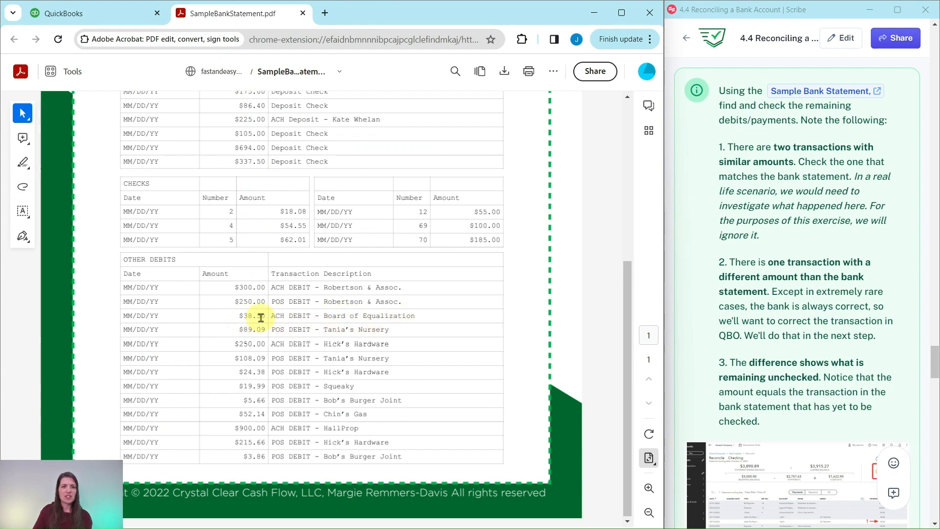
click(103, 13)
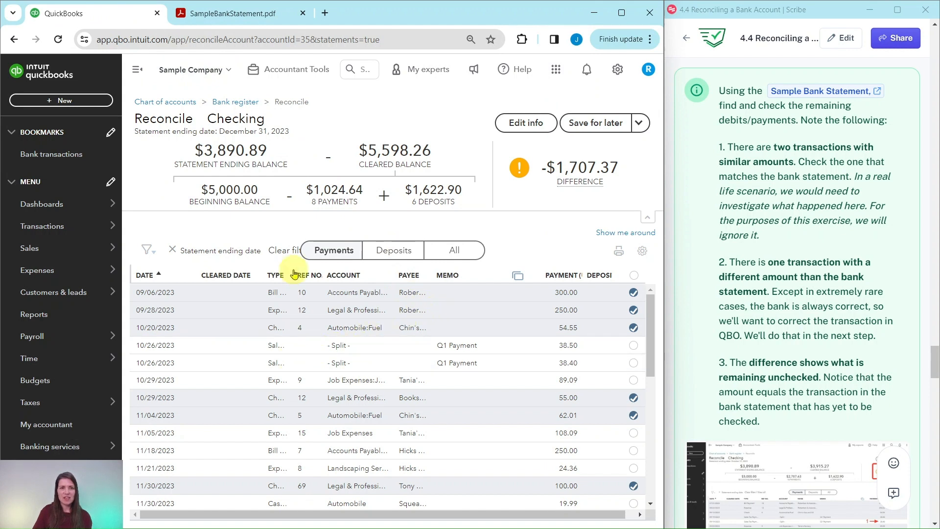
drag(288, 275, 297, 276)
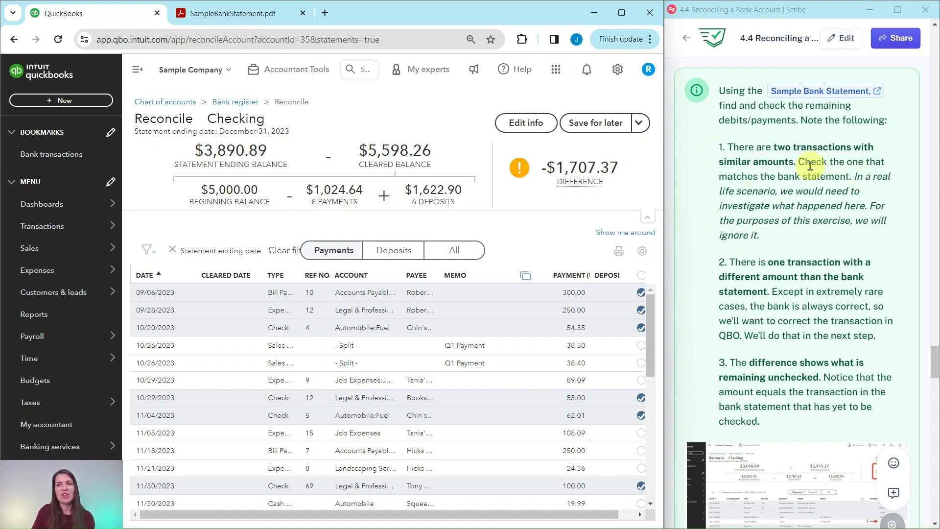
click(259, 13)
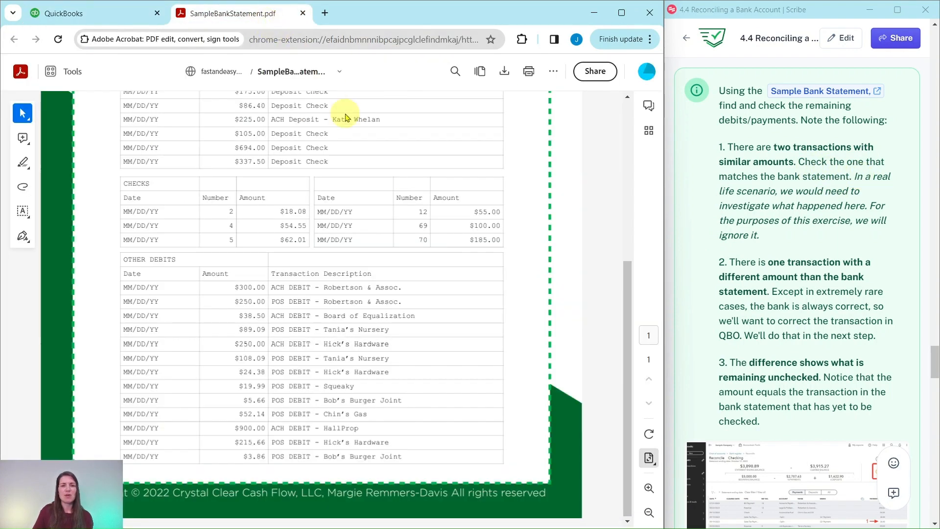
click(110, 27)
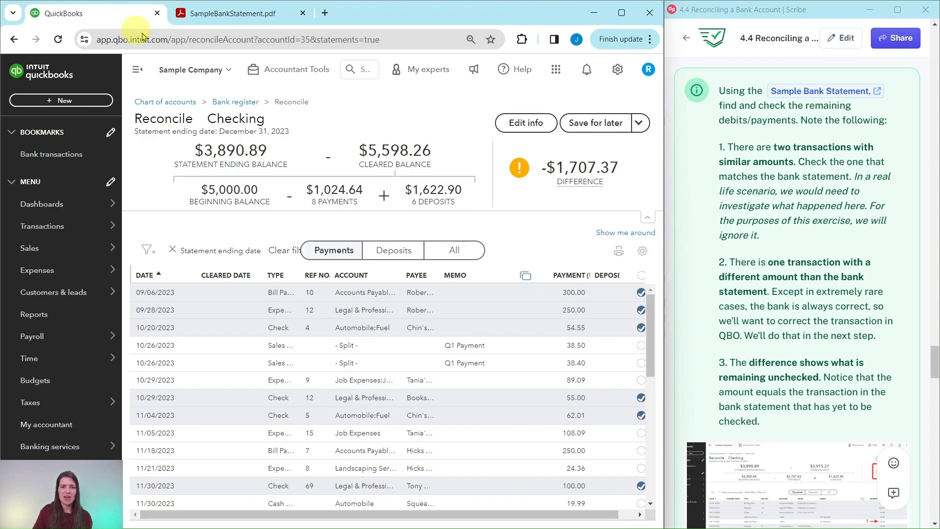
click(641, 346)
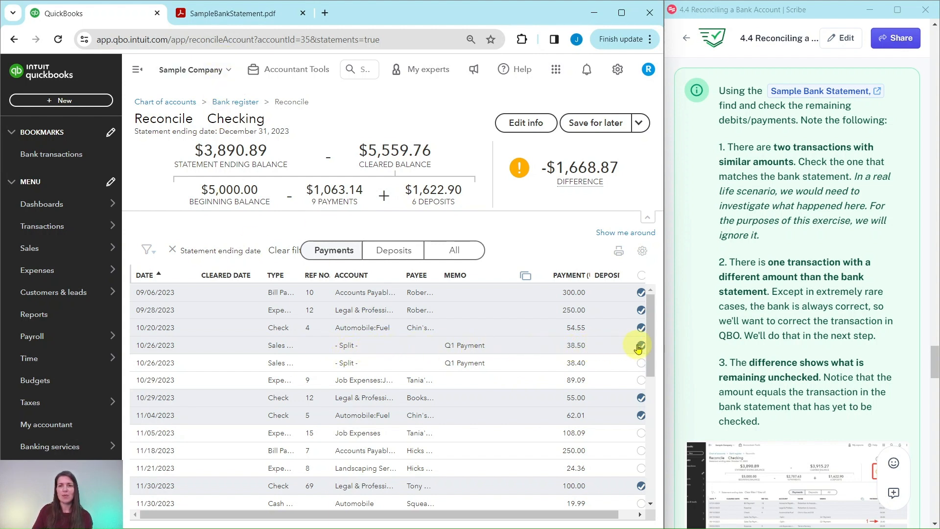
- Match the statement's next two debits by marking the 89.09 Tania's Nursery and 250.00 Hick's Hardware payments as cleared
click(235, 13)
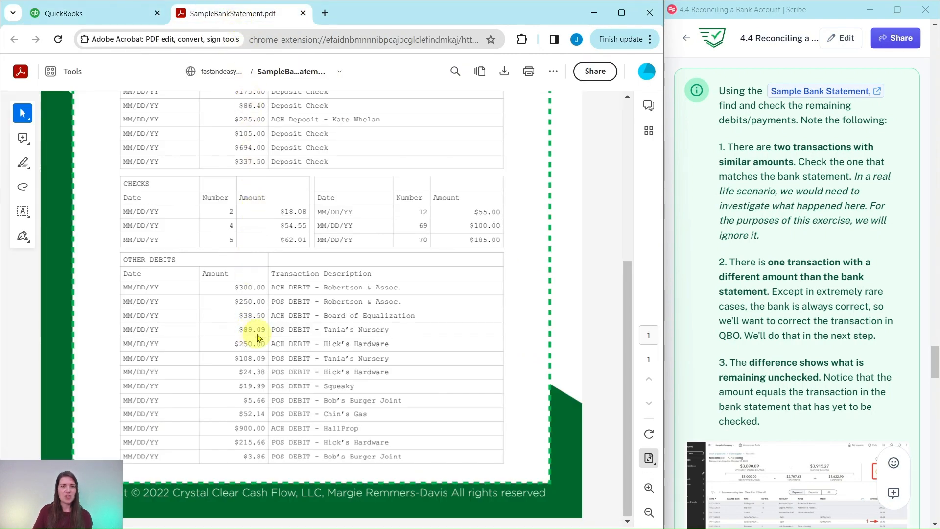
click(86, 13)
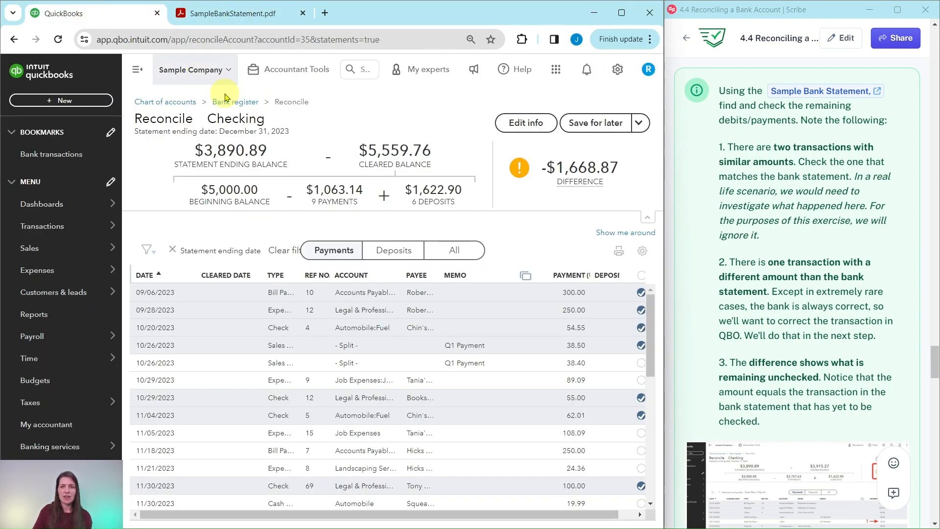
click(639, 381)
click(230, 13)
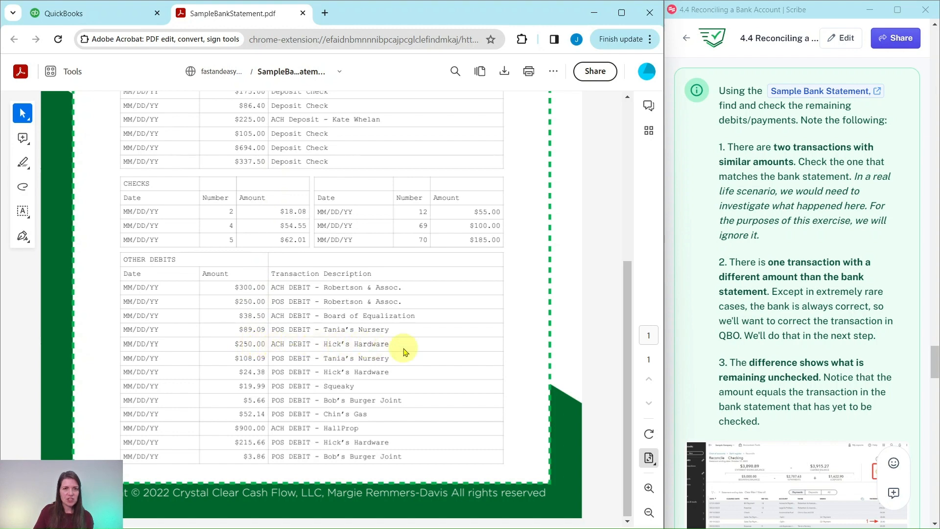
click(96, 18)
scroll(504, 326, down, 3)
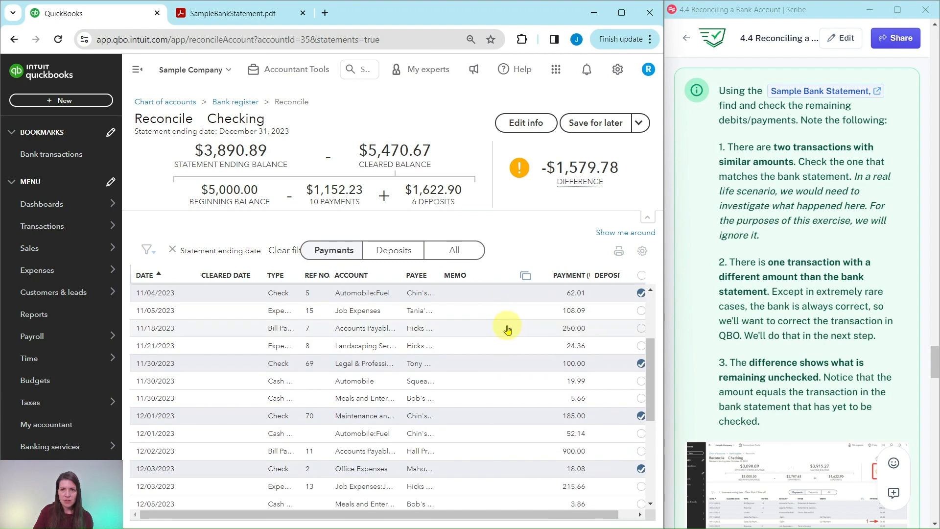
click(642, 329)
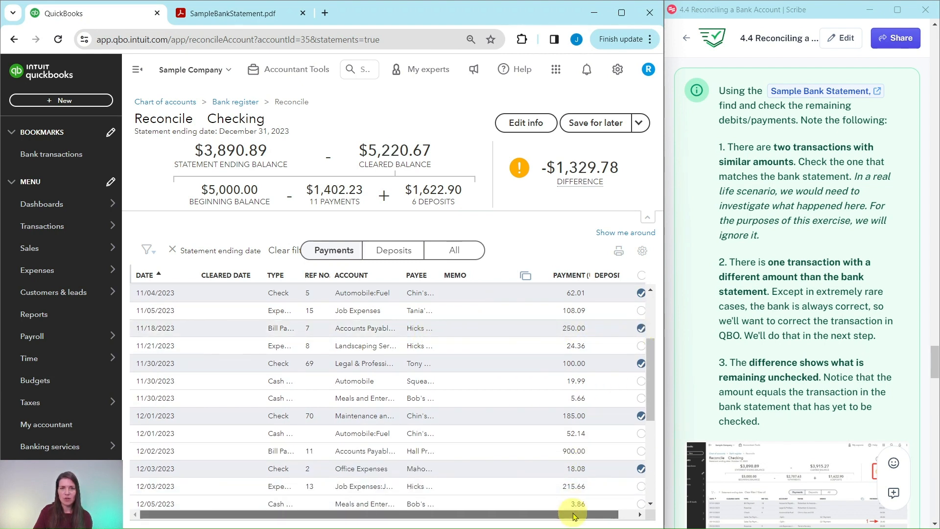
- Match the statement's second Tania's Nursery debit by marking the 108.09 payment from 11/05/2023 as cleared
drag(572, 514, 580, 516)
click(218, 13)
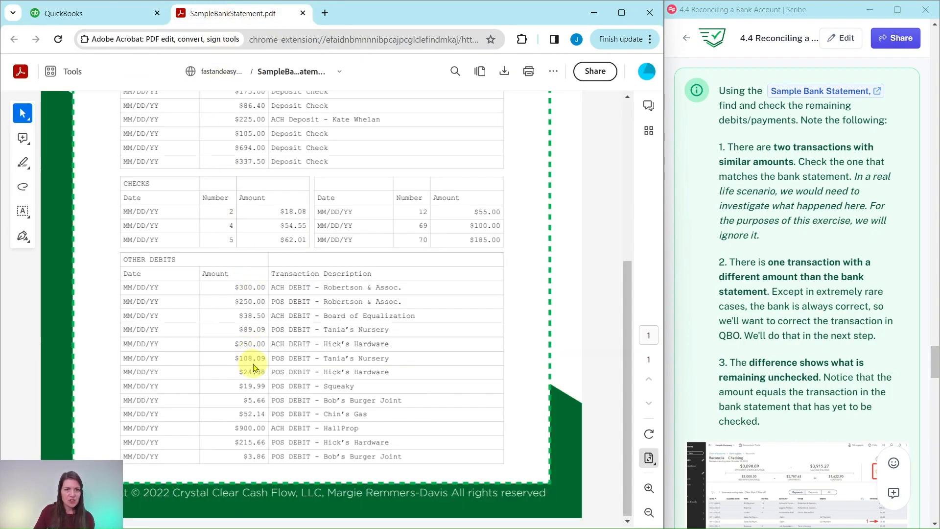
click(120, 14)
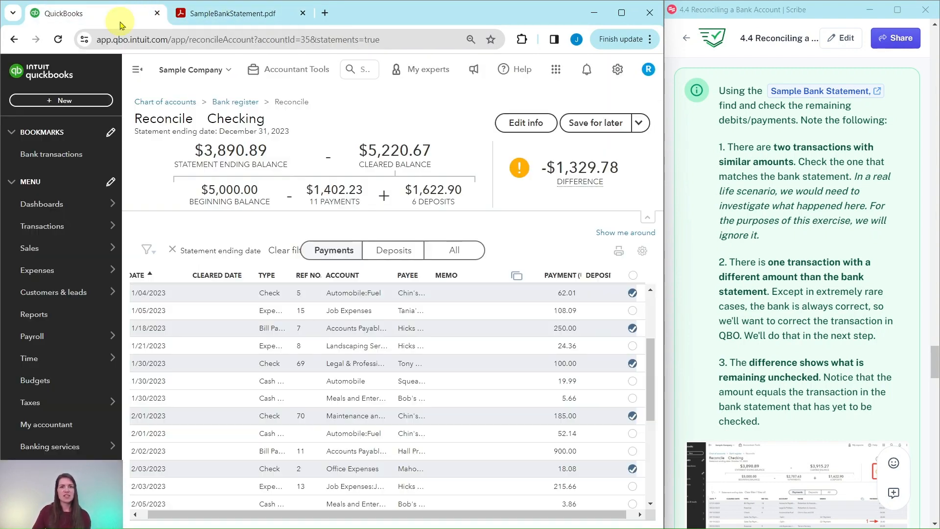
click(633, 313)
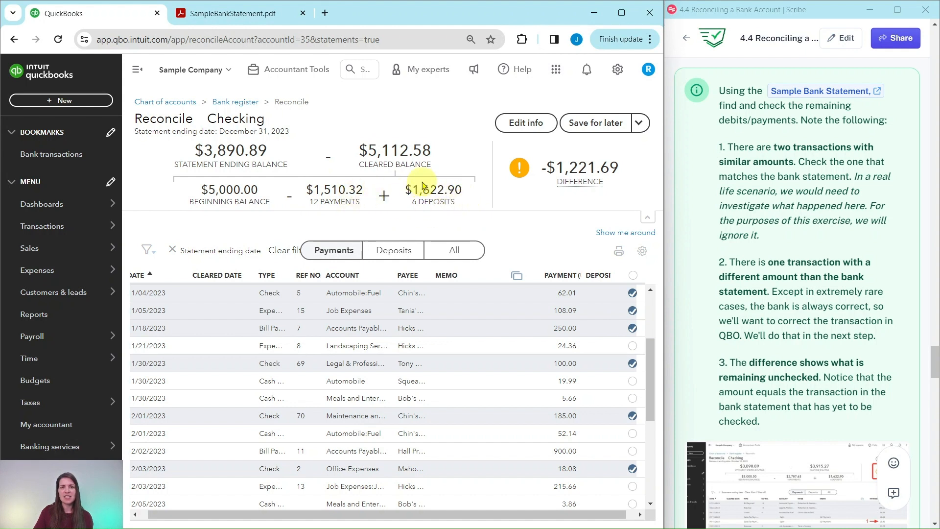
- Compare the statement's 24.38 Hick's Hardware debit with the listed 24.36 expense, and mark the 19.99 Squeaky payment from 11/30/2023 as cleared
mouse_move(549, 168)
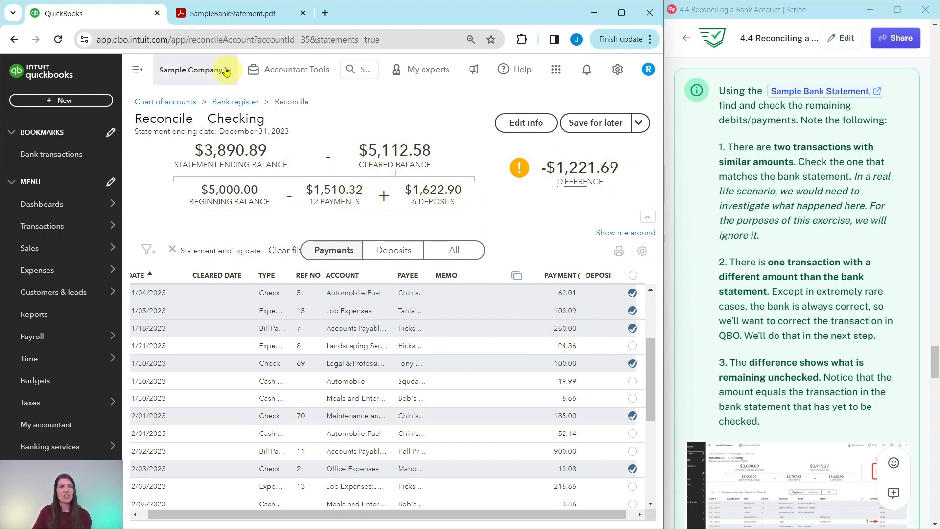
click(241, 21)
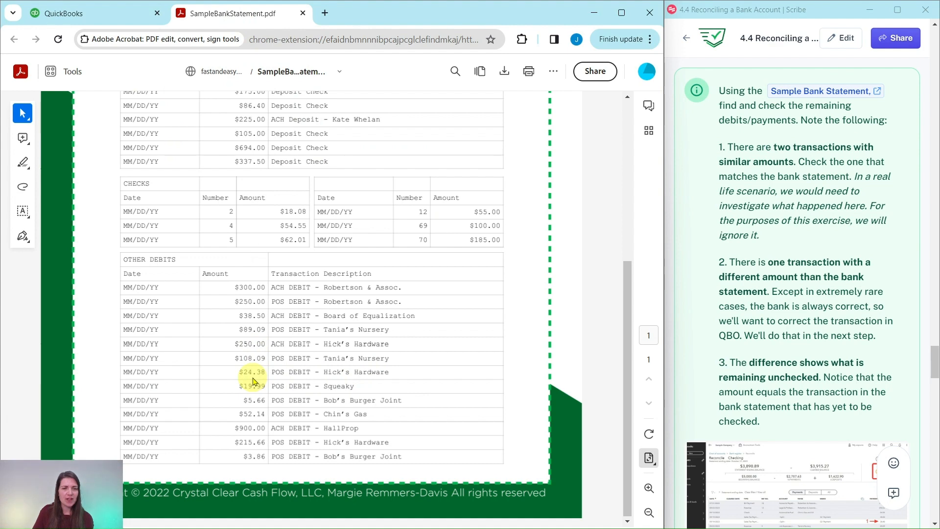
click(100, 18)
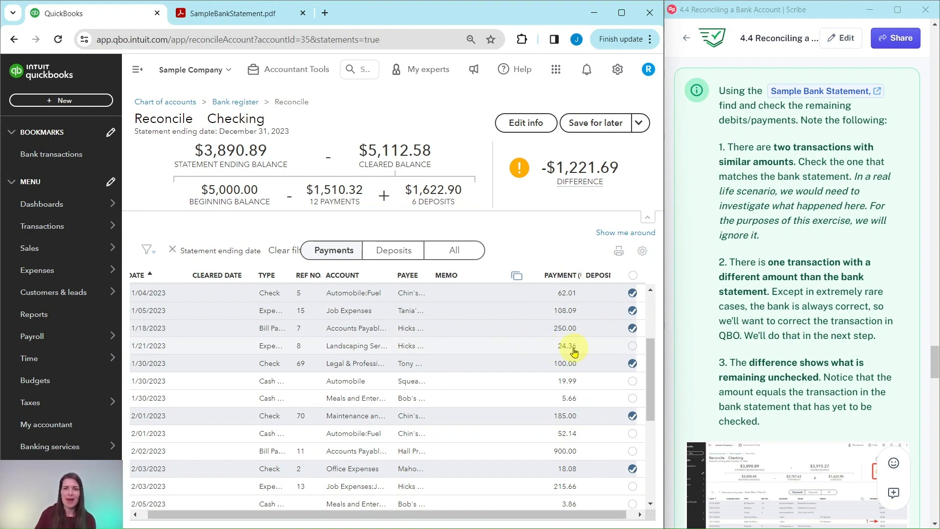
click(215, 13)
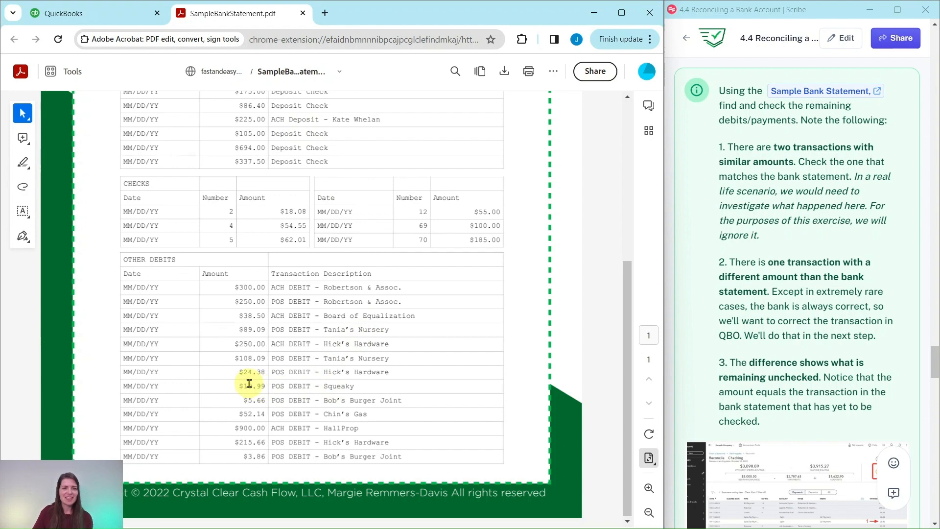
click(113, 22)
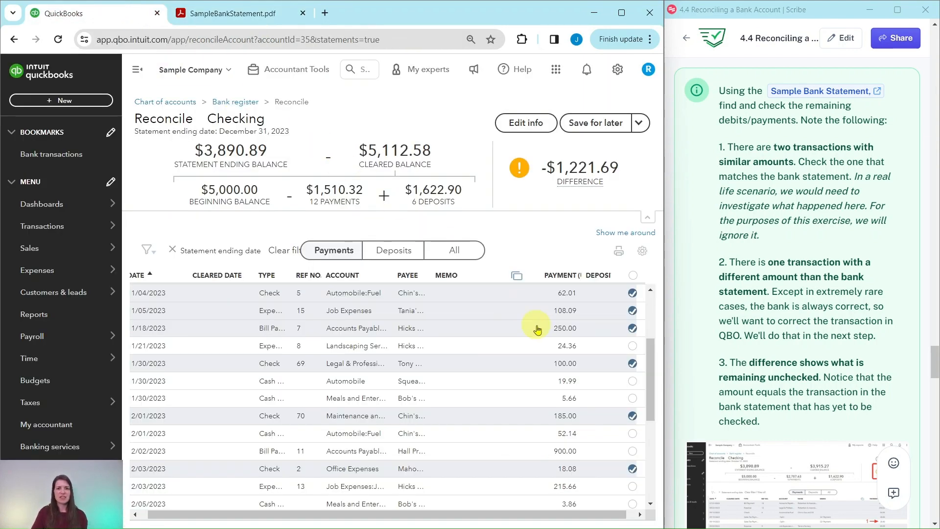
scroll(538, 328, down, 2)
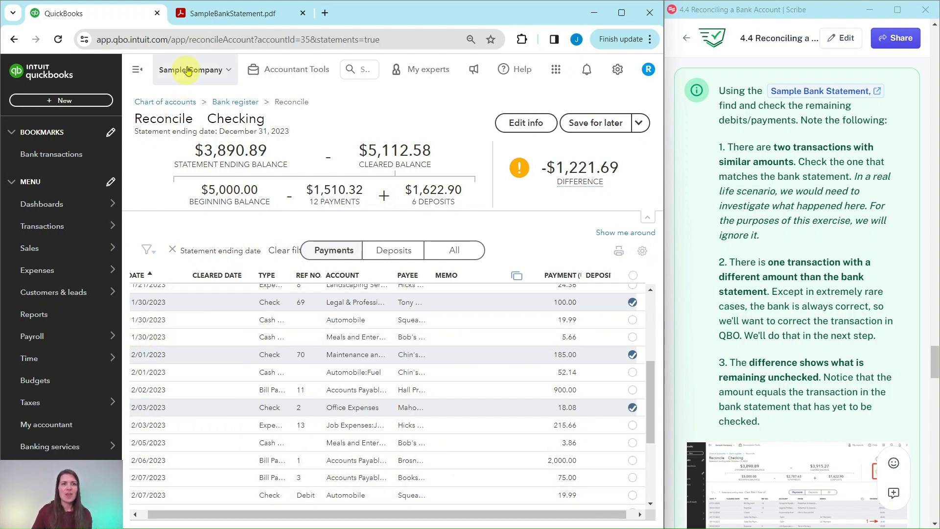
click(238, 15)
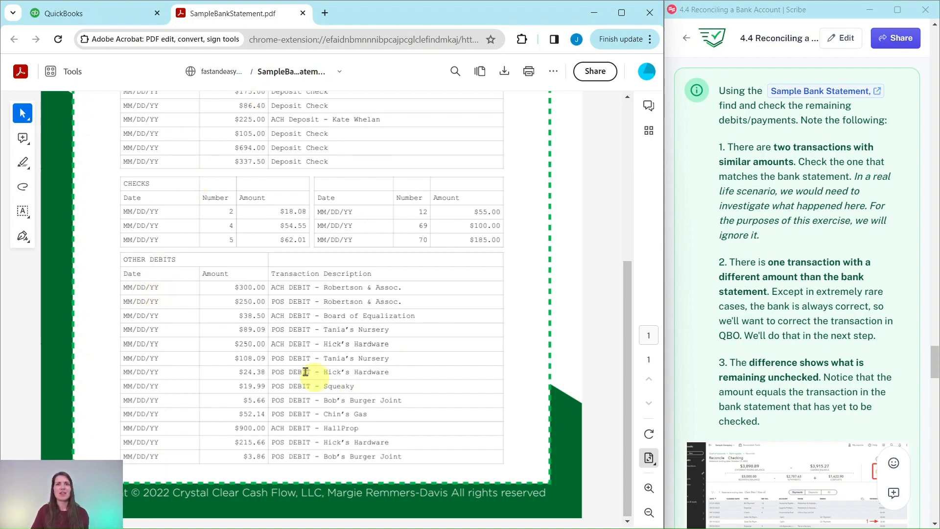
click(90, 18)
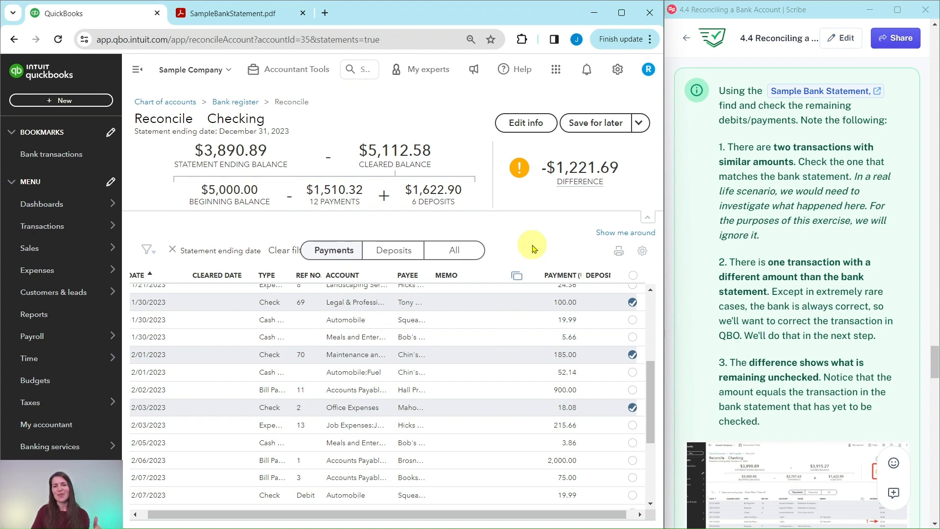
click(633, 321)
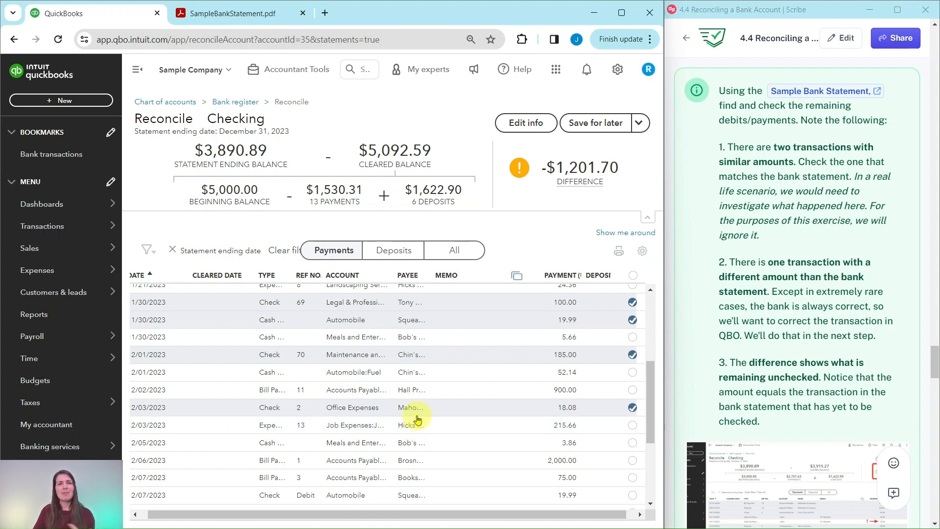
- Match two more statement debits by marking the 5.66 Bob's Burger Joint and 52.14 Chin's Gas payments as cleared
click(238, 18)
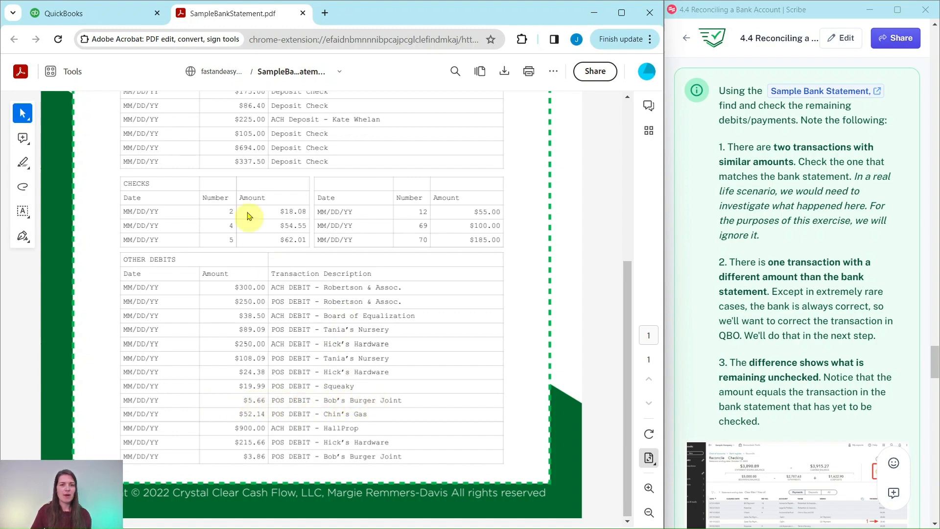
click(111, 19)
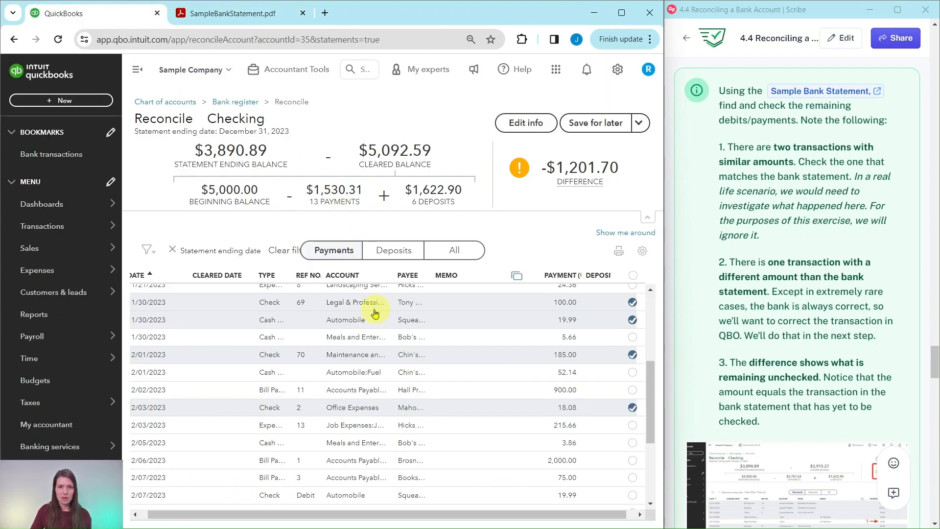
click(632, 338)
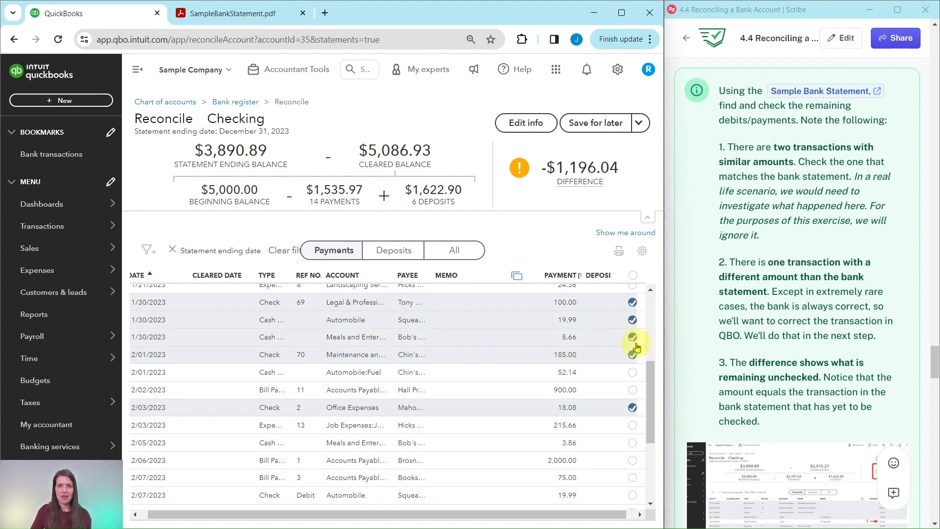
click(230, 16)
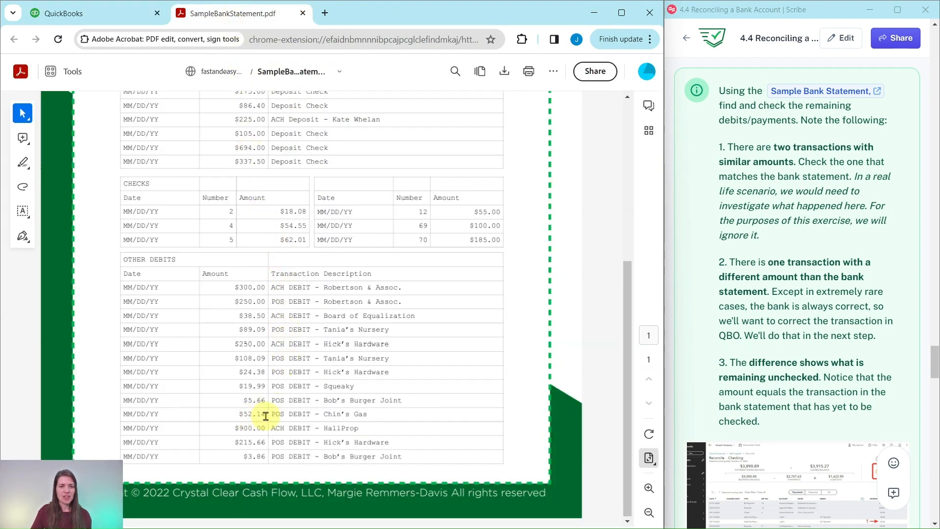
click(78, 13)
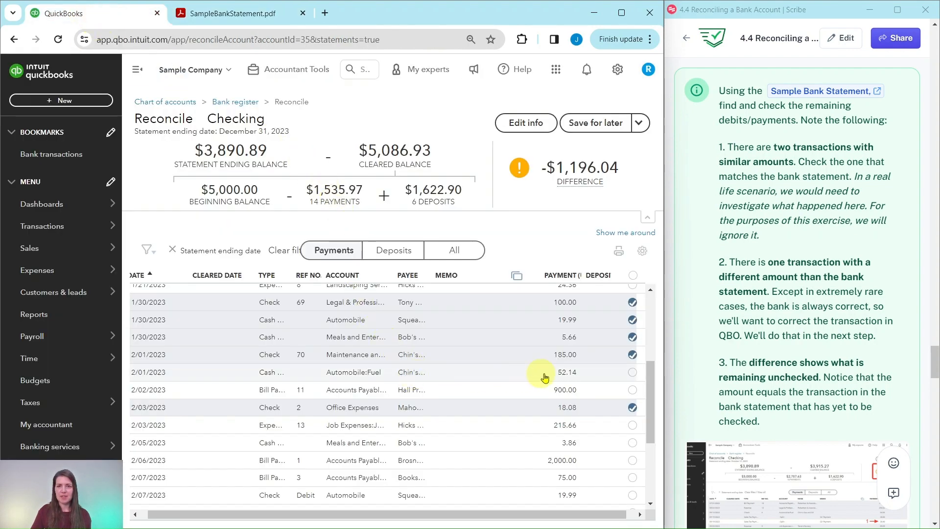
click(633, 374)
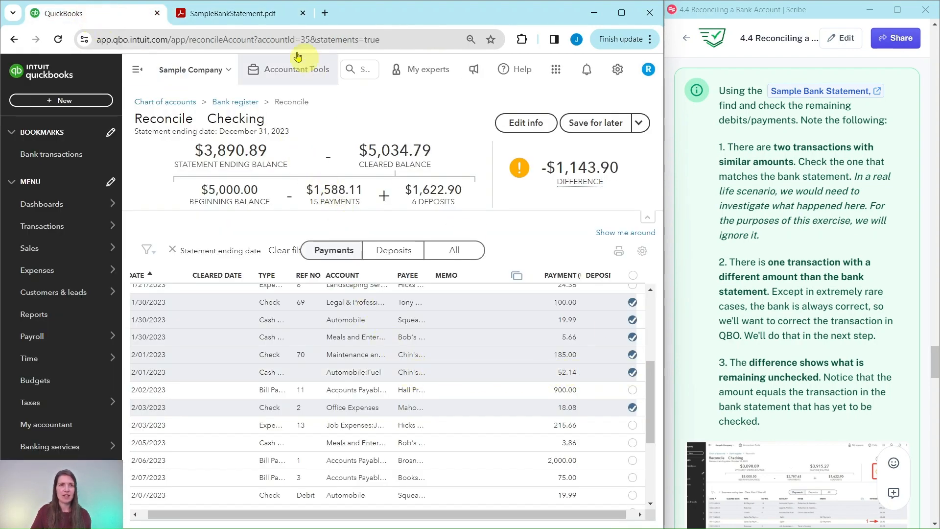
- Match the statement's HallProp and Hick's Hardware debits by marking the 900.00 and 215.66 payments from 12/02/2023 and 12/03/2023 as cleared
click(240, 14)
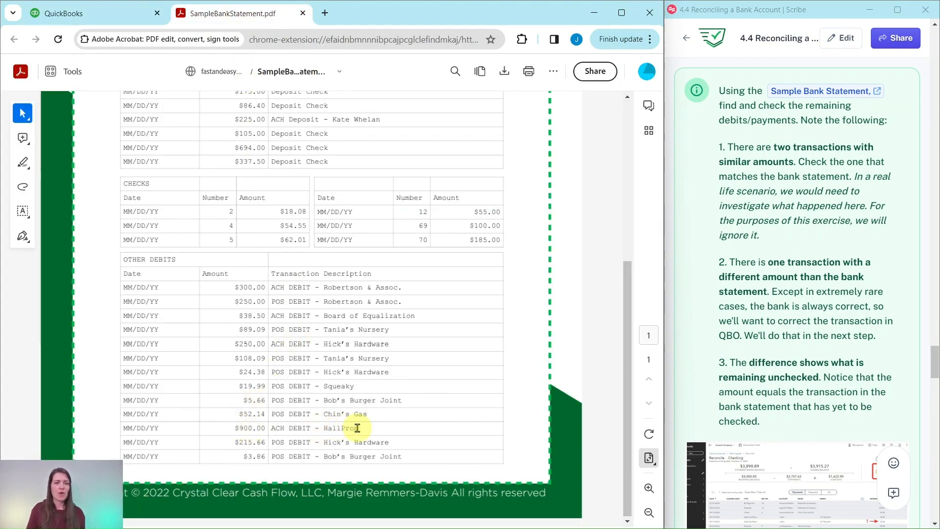
click(96, 13)
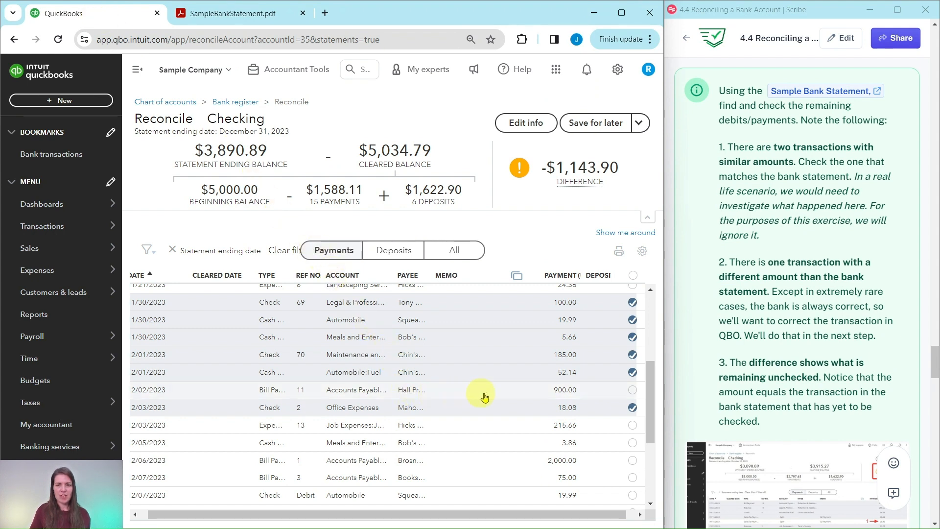
click(632, 390)
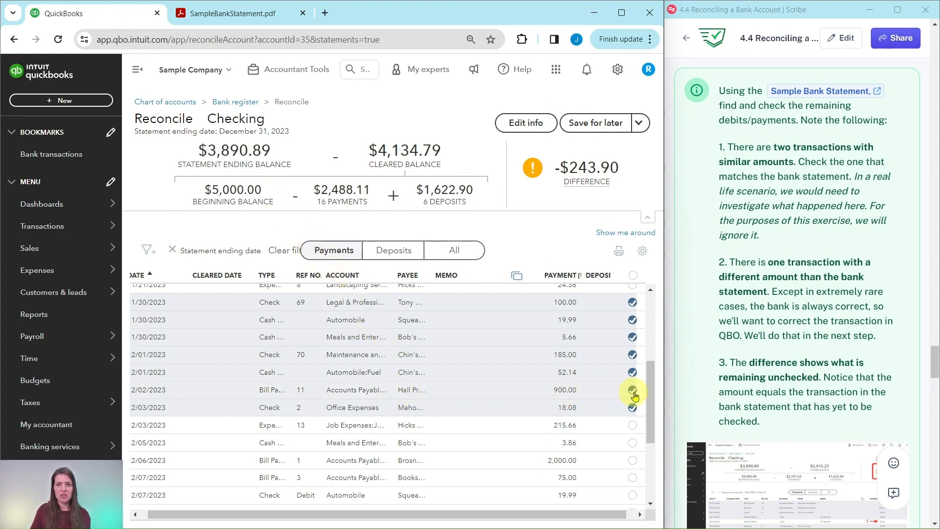
click(230, 14)
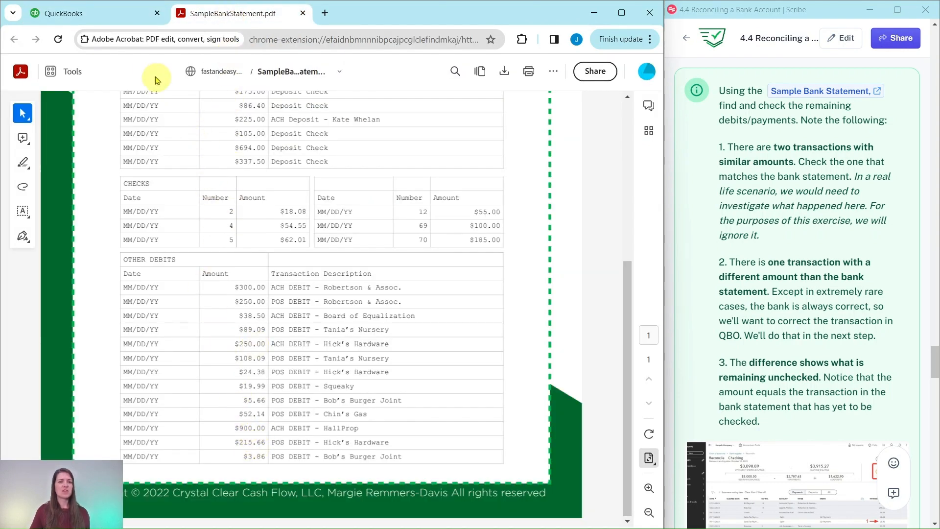
click(113, 14)
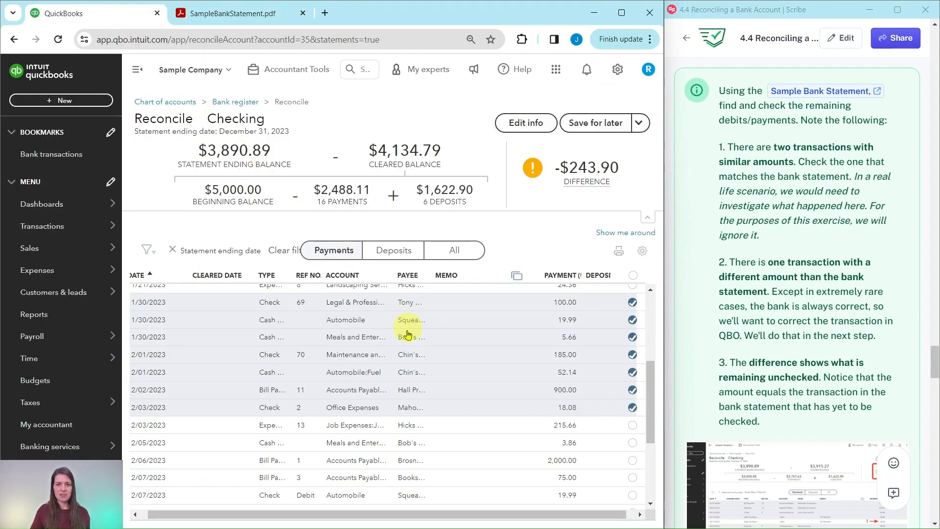
click(633, 426)
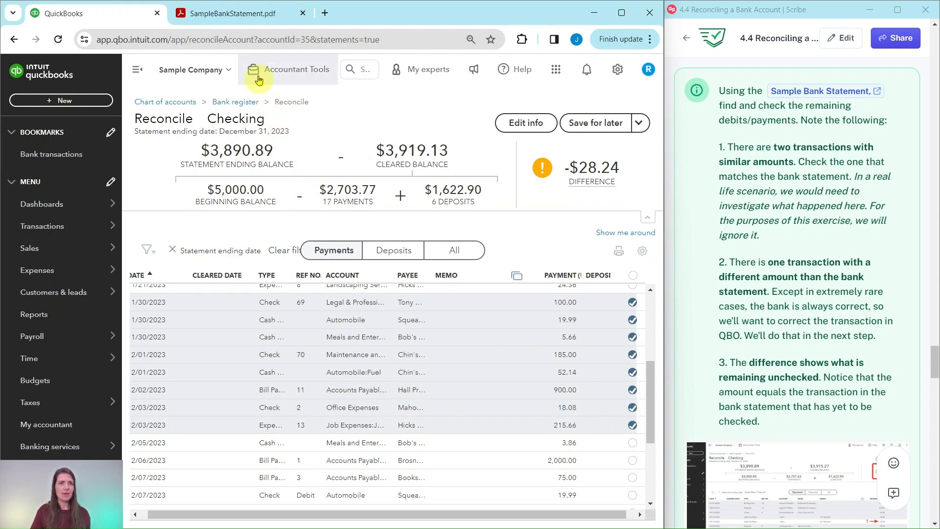
- Match the statement's last Bob's Burger Joint debit by marking the 3.86 payment from 12/05/2023 as cleared
click(247, 19)
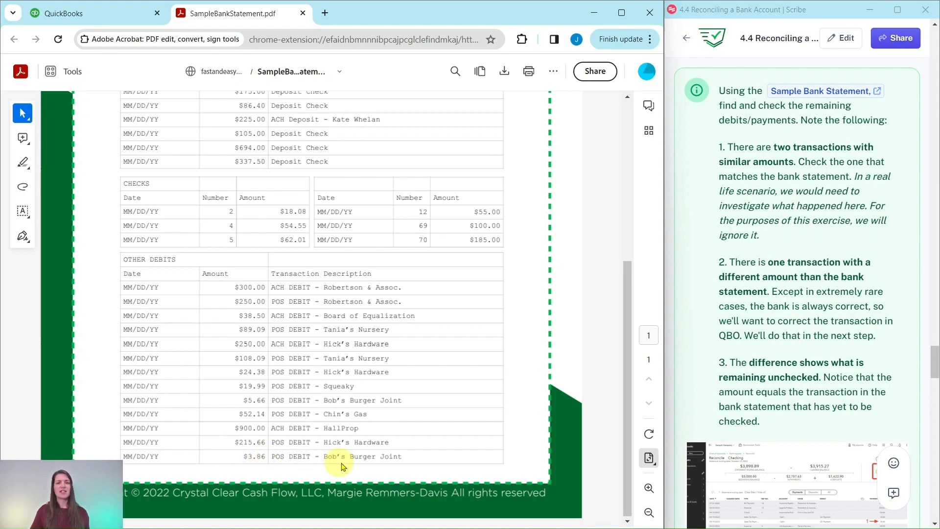
click(82, 14)
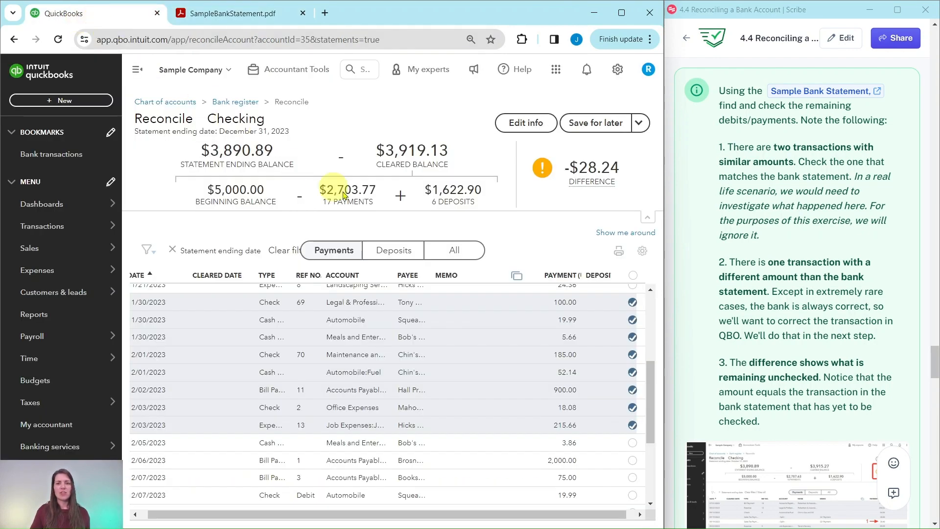
click(632, 443)
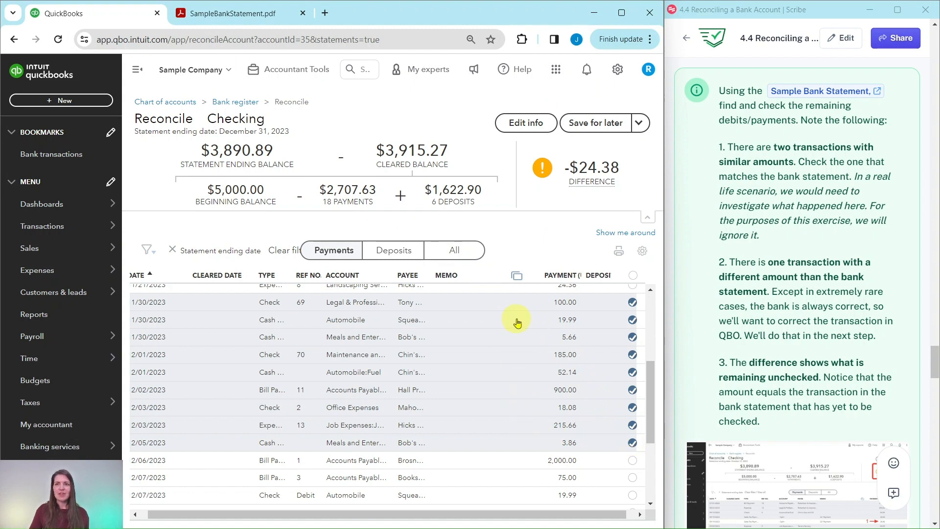
- Check the statement's Hick's Hardware debit and correct the uncleared 11/21/2023 Hicks Hardware expense to 24.38, saving the change
scroll(524, 325, up, 2)
mouse_move(607, 167)
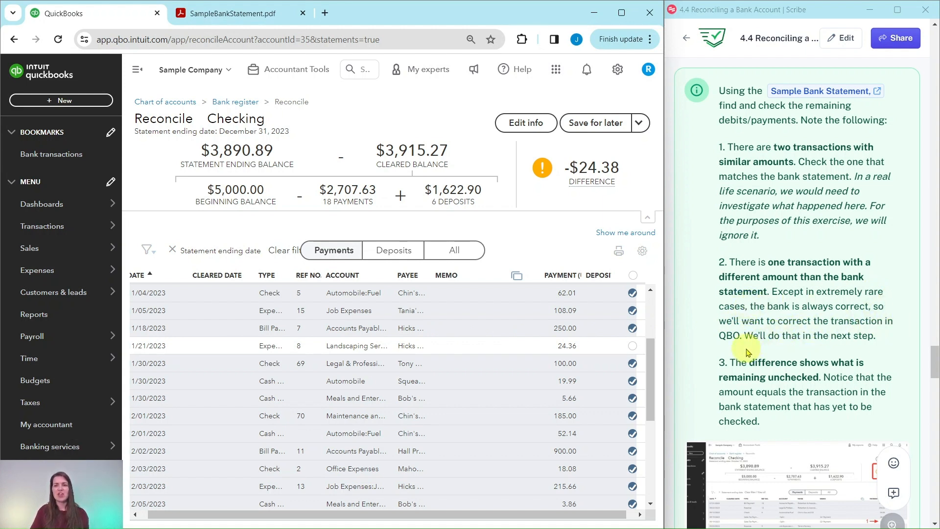
scroll(794, 424, down, 4)
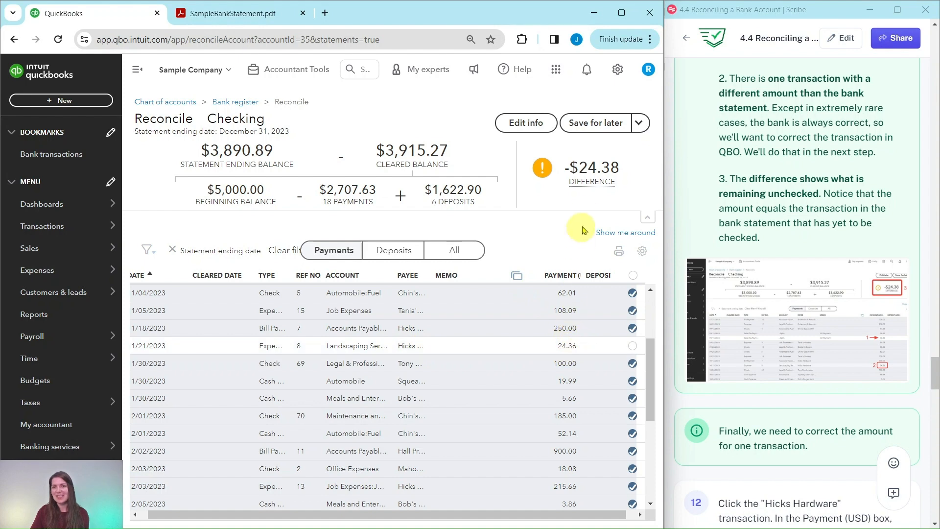
click(208, 15)
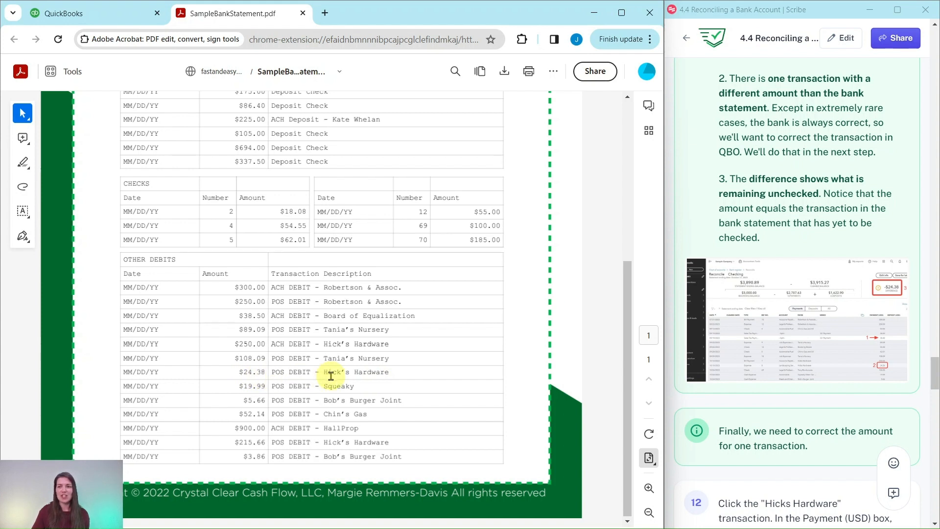
scroll(766, 380, down, 6)
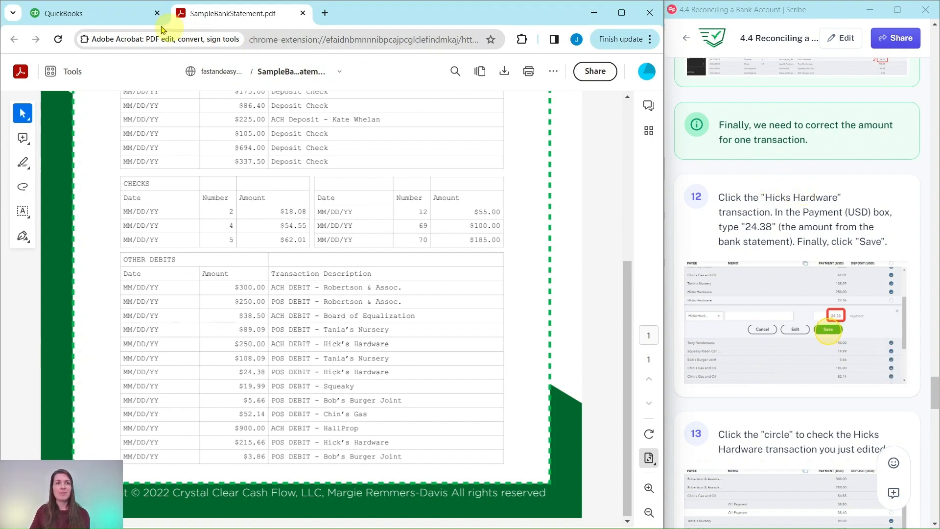
click(100, 18)
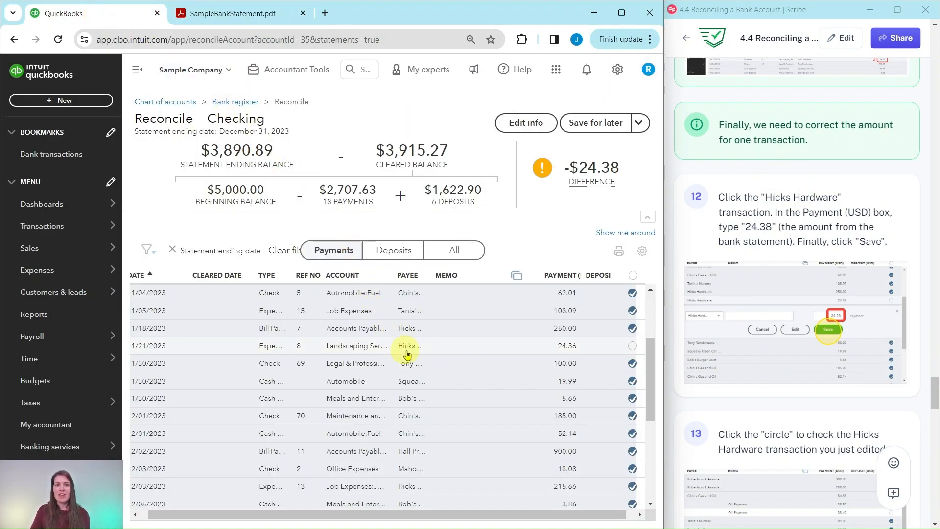
click(447, 352)
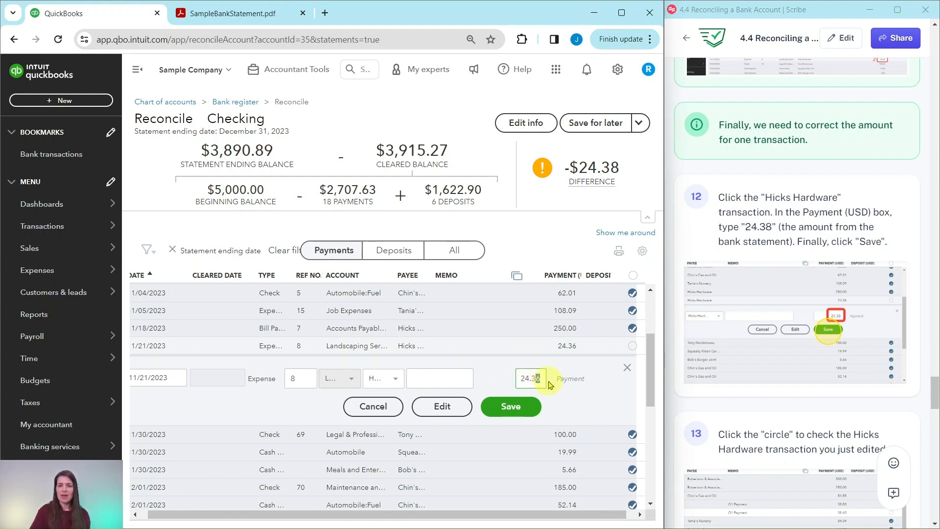
click(516, 410)
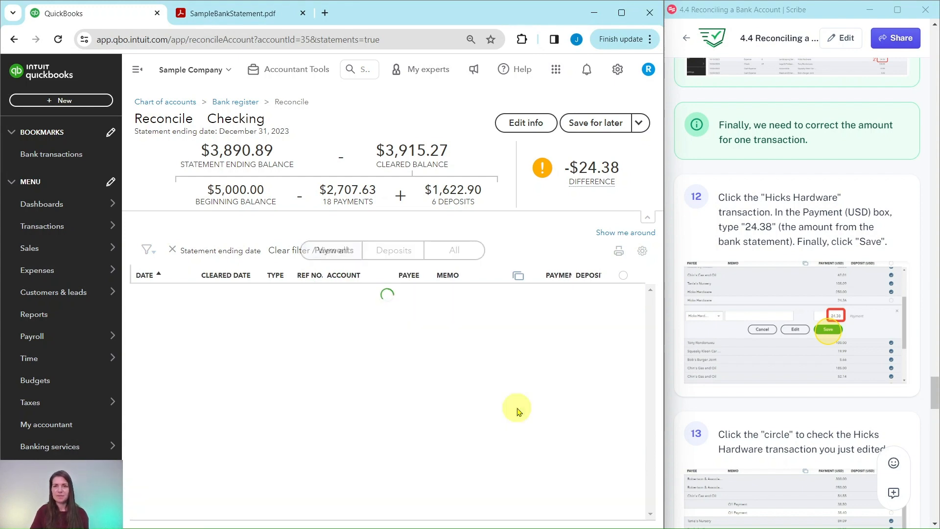
- Mark the corrected 24.38 Hicks Hardware expense from 11/21/2023 as cleared and finish the Checking reconciliation
scroll(529, 445, down, 1)
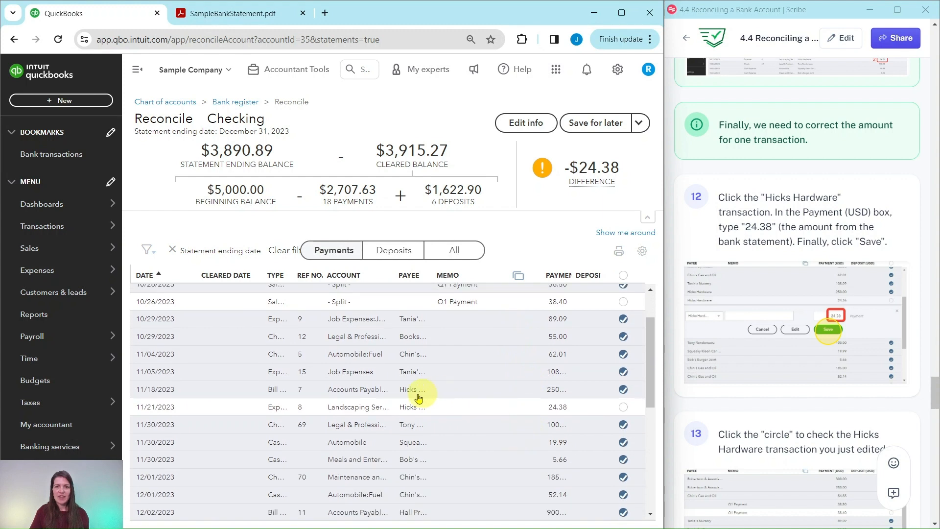
click(623, 410)
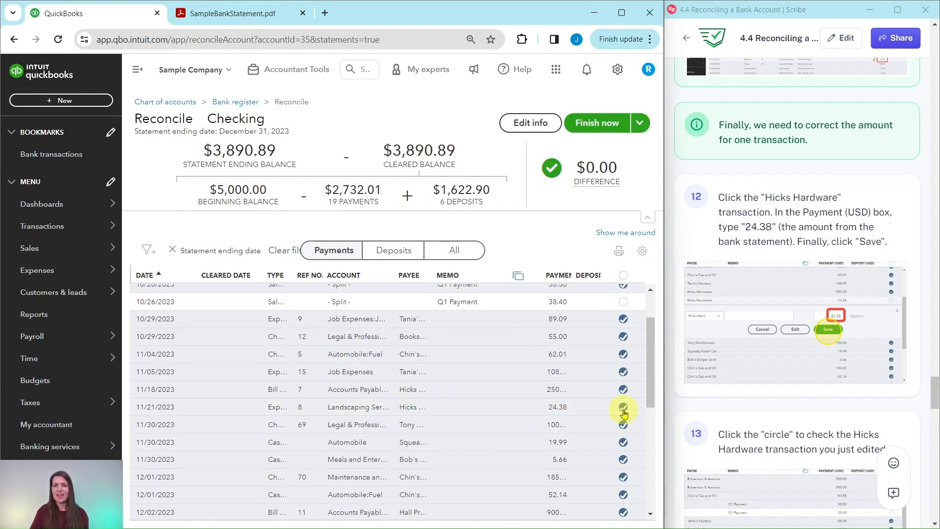
scroll(776, 400, down, 6)
scroll(788, 404, down, 3)
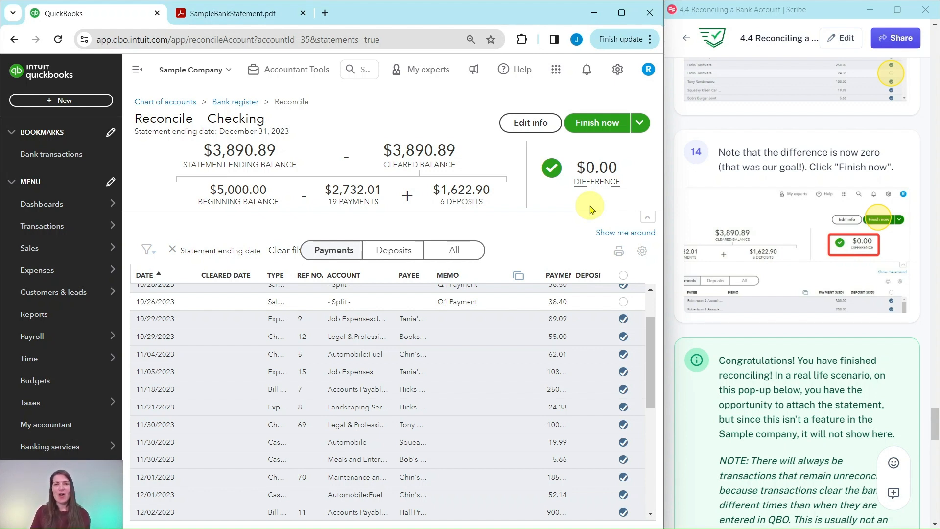
click(596, 126)
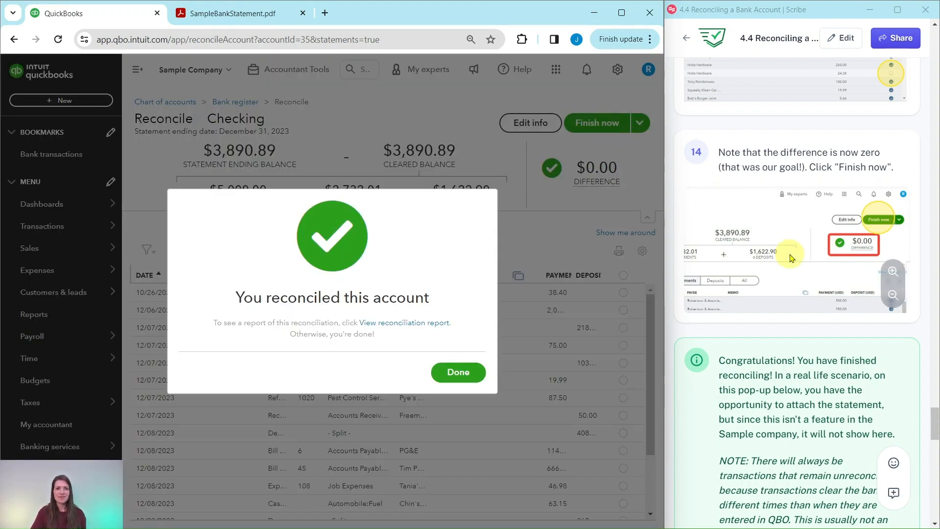
- Read the guide's notes on finishing a reconciliation and open the reconciliation report for the Checking account
scroll(773, 287, down, 4)
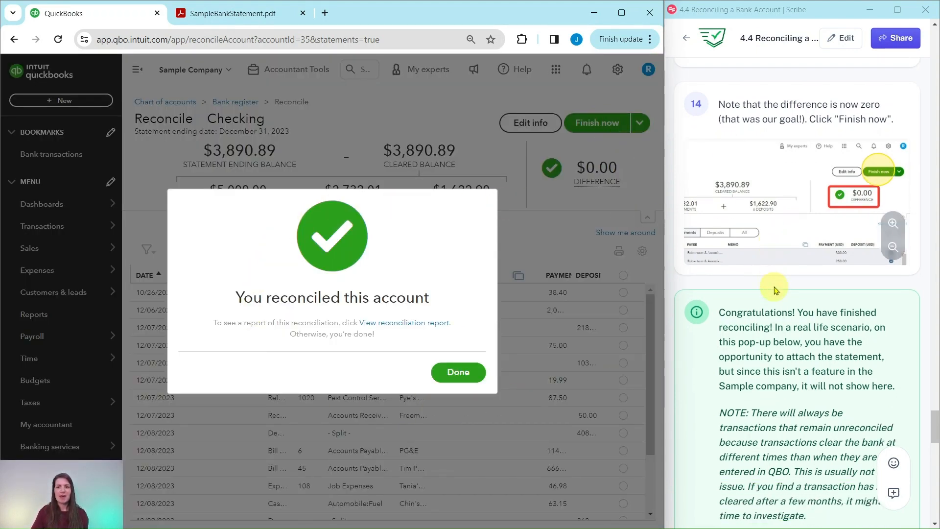
scroll(775, 286, down, 1)
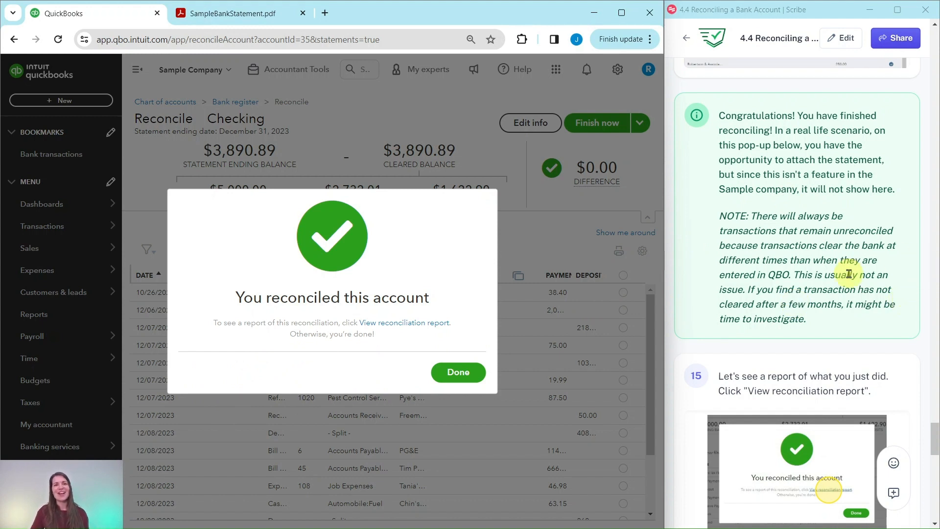
scroll(823, 274, down, 3)
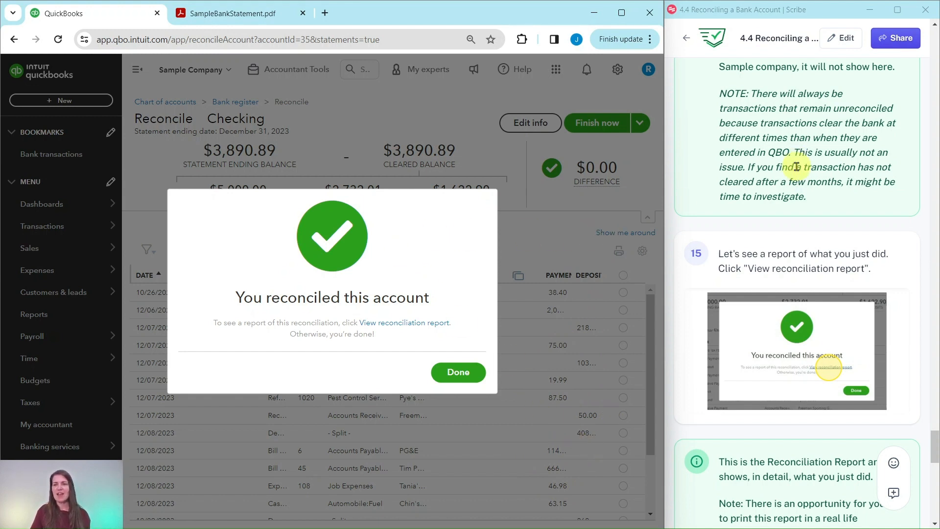
scroll(794, 171, down, 4)
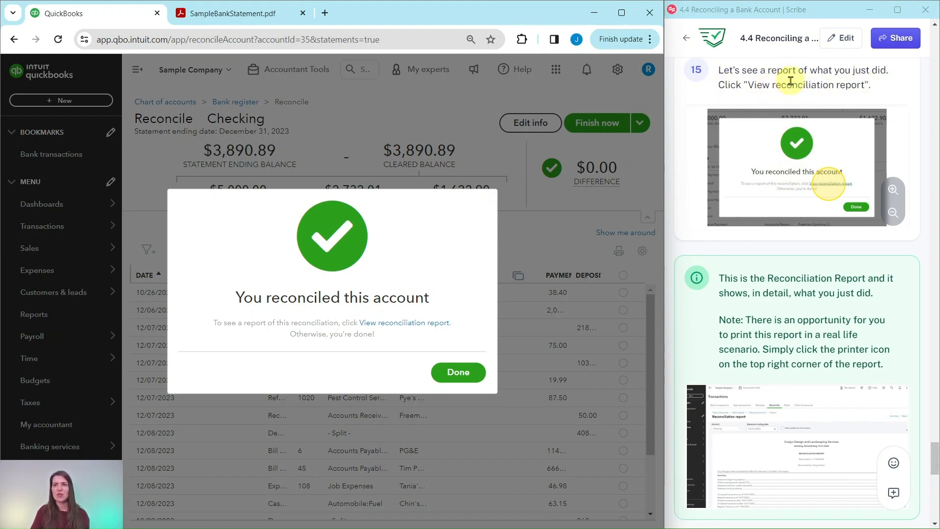
click(406, 324)
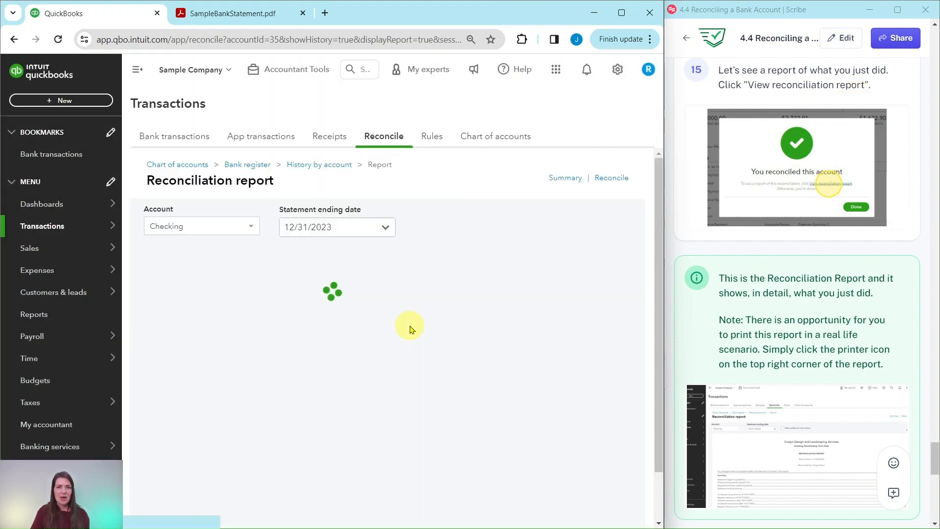
- Examine the report's summary, its list of cleared checks and payments, and its print option, comparing them with the guide
scroll(497, 323, down, 1)
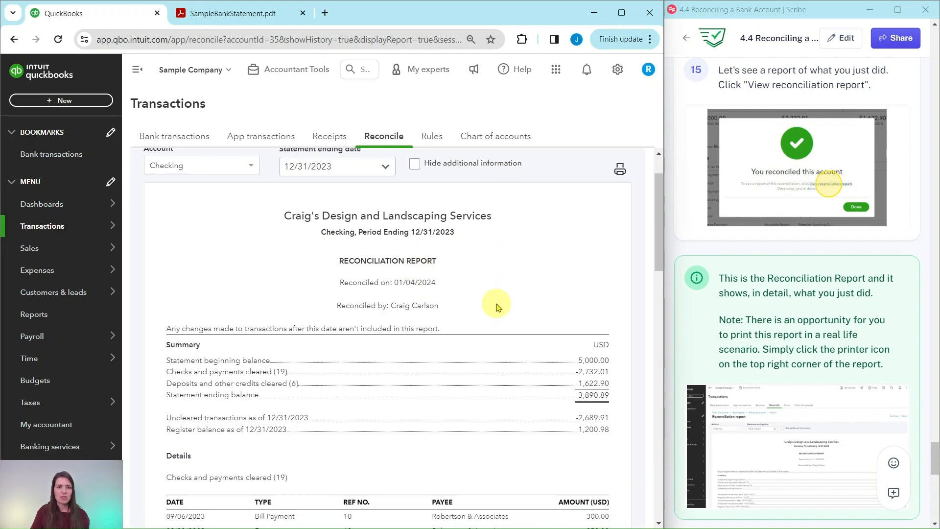
scroll(497, 308, down, 5)
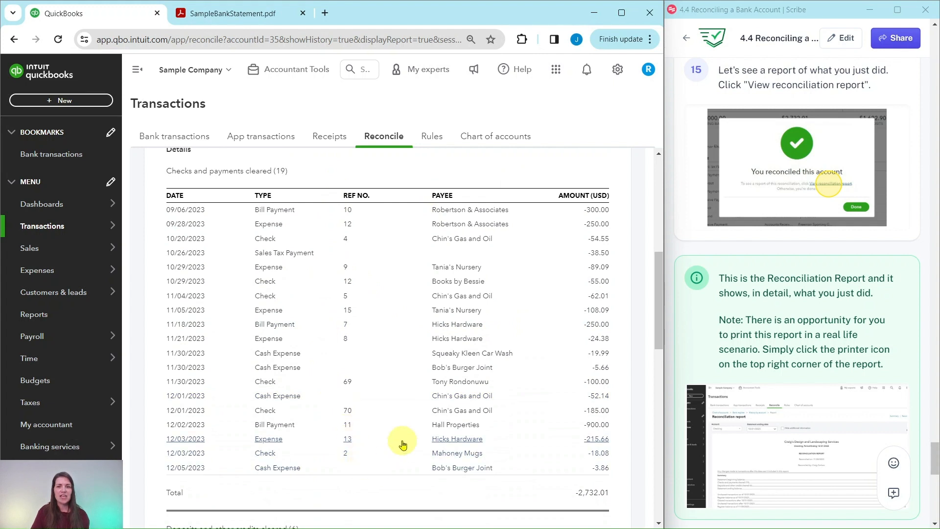
scroll(402, 444, up, 5)
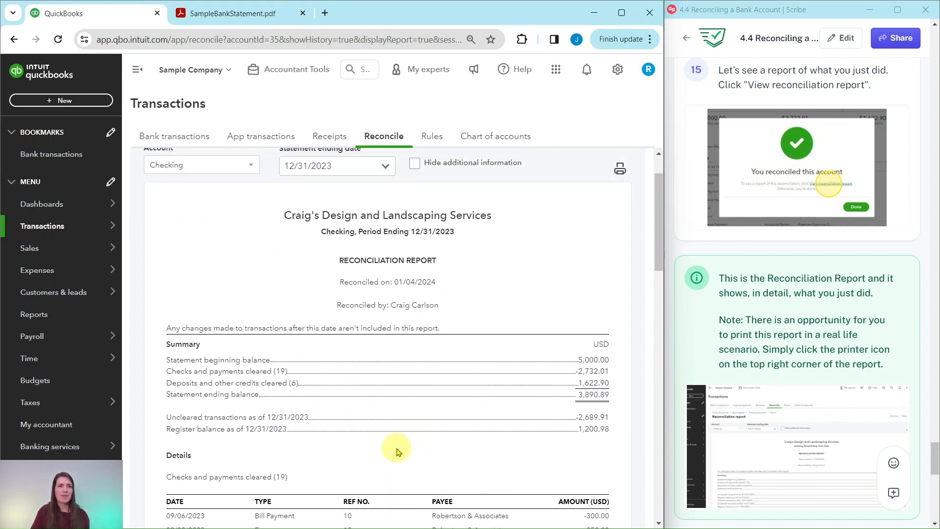
scroll(406, 327, down, 1)
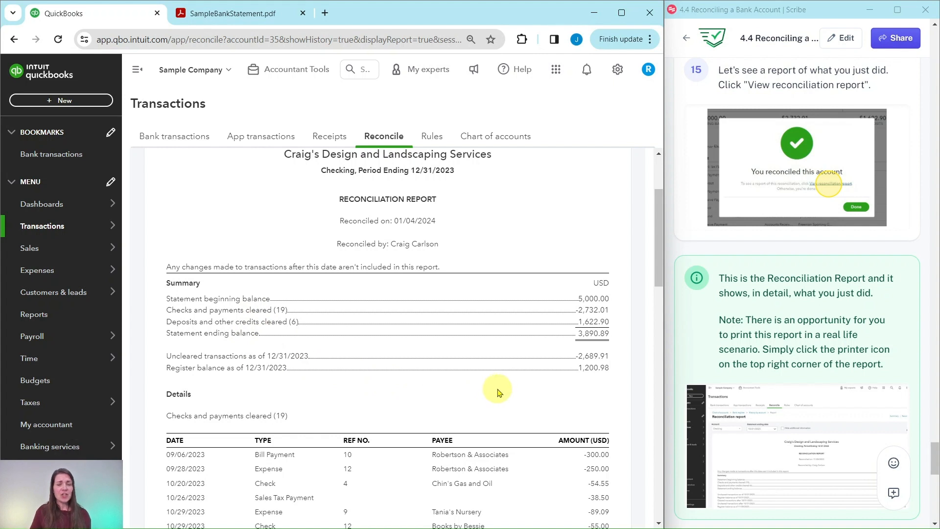
scroll(502, 391, up, 3)
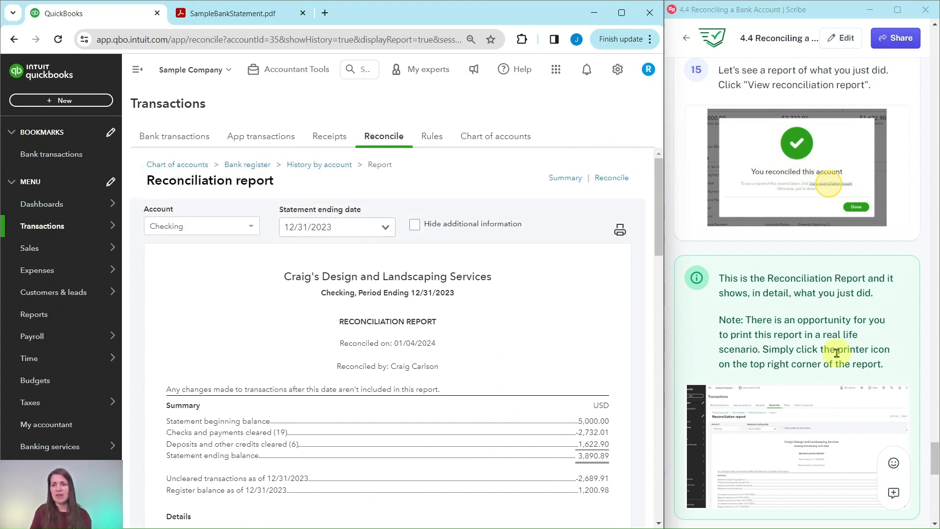
scroll(803, 316, down, 4)
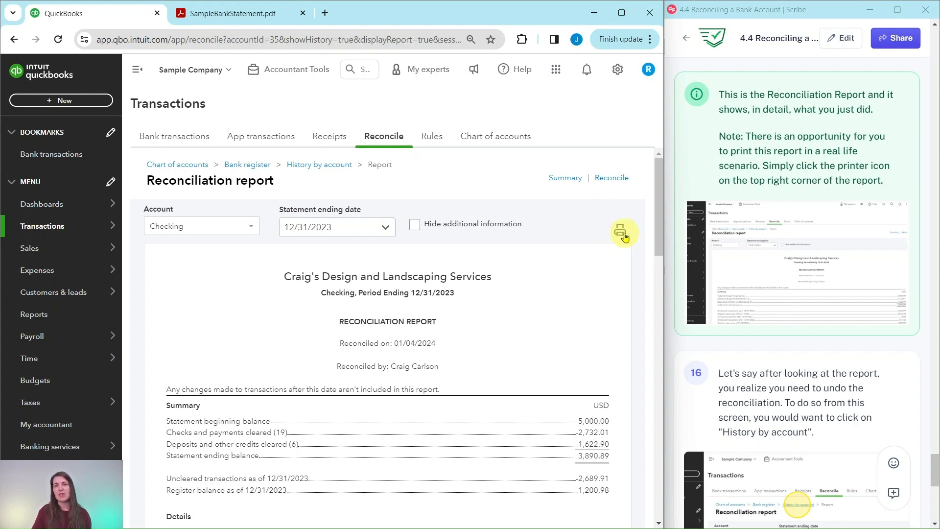
scroll(760, 243, down, 1)
scroll(761, 243, down, 3)
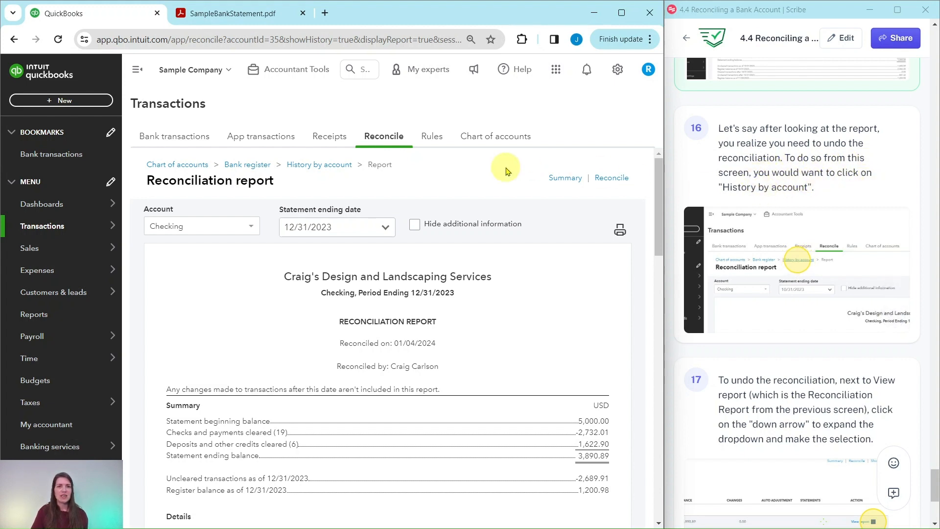
- Open the Checking account's reconciliation history, dismiss the filter tip and check which actions are available for the 12/31/2023 statement
click(317, 166)
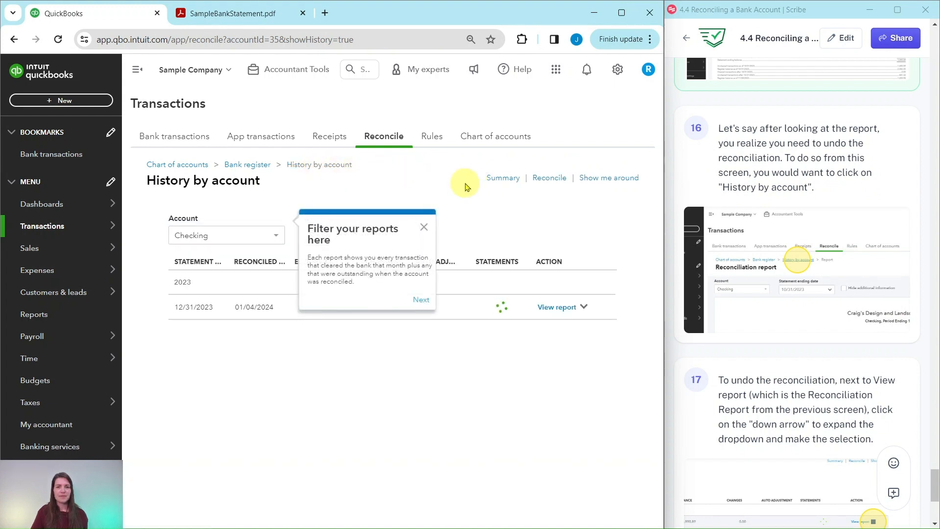
click(425, 230)
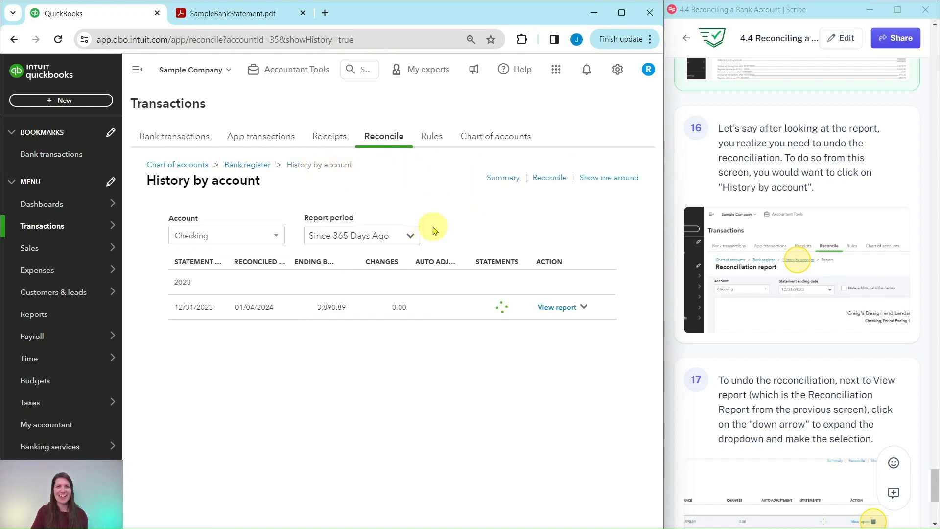
scroll(788, 360, down, 3)
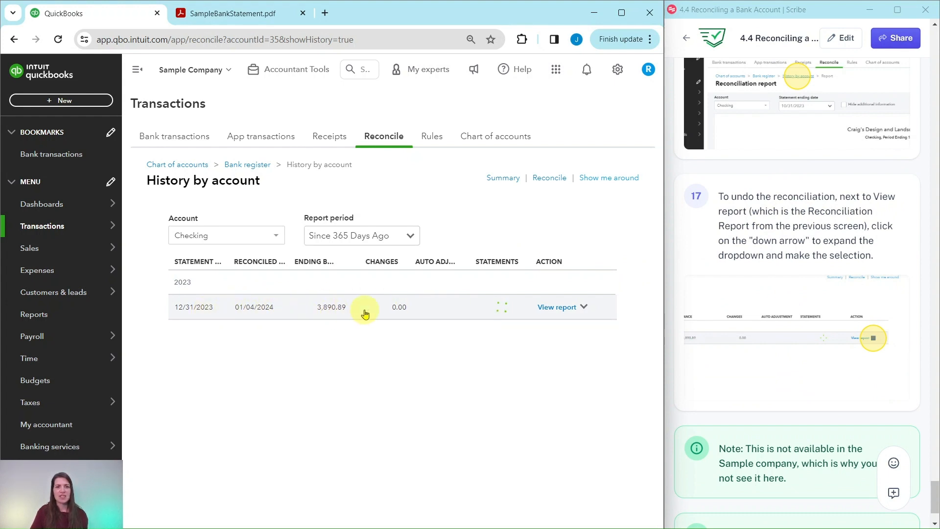
click(585, 308)
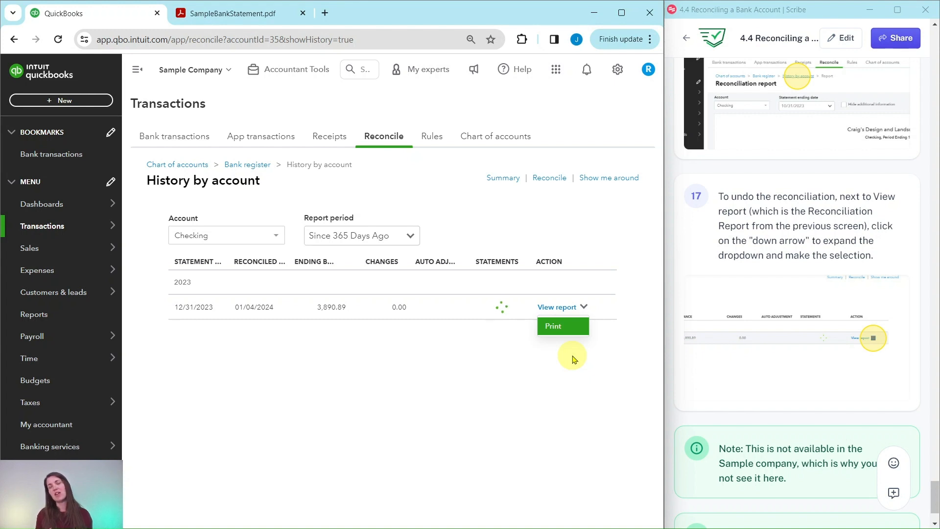
scroll(760, 361, down, 2)
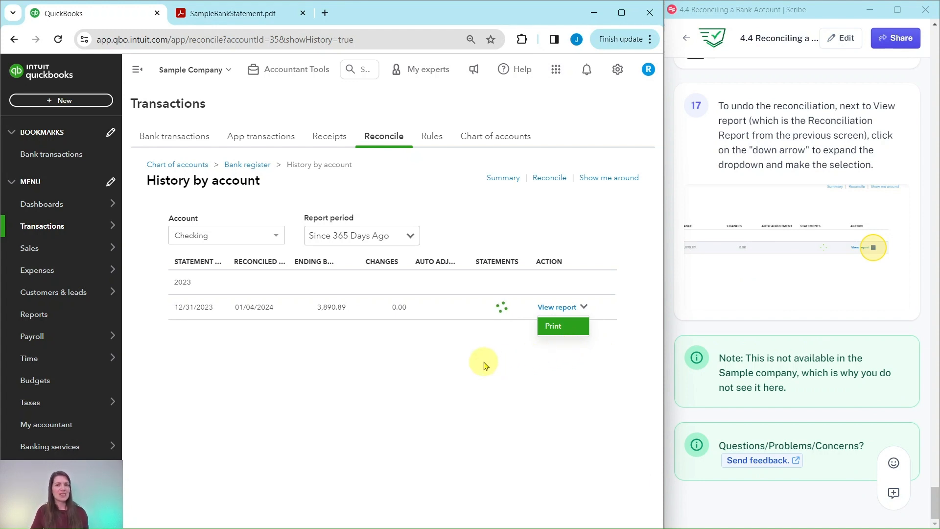
click(486, 354)
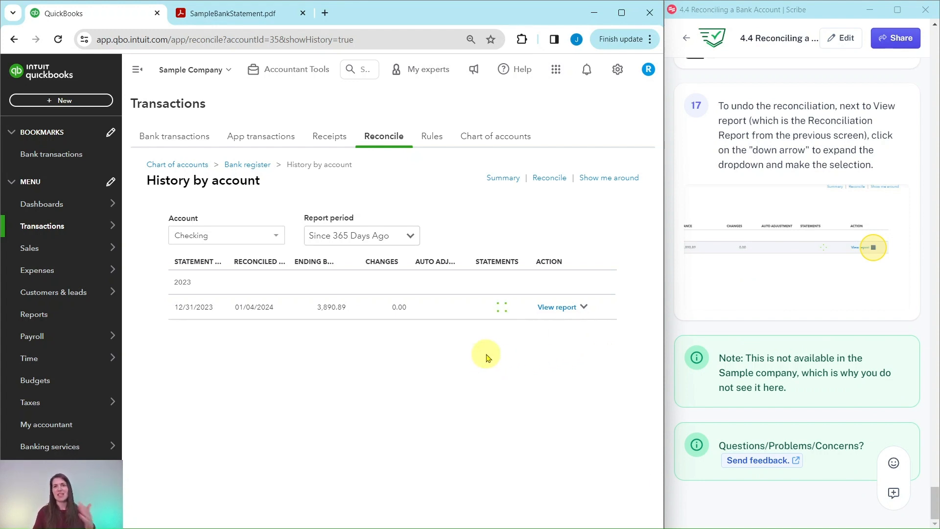